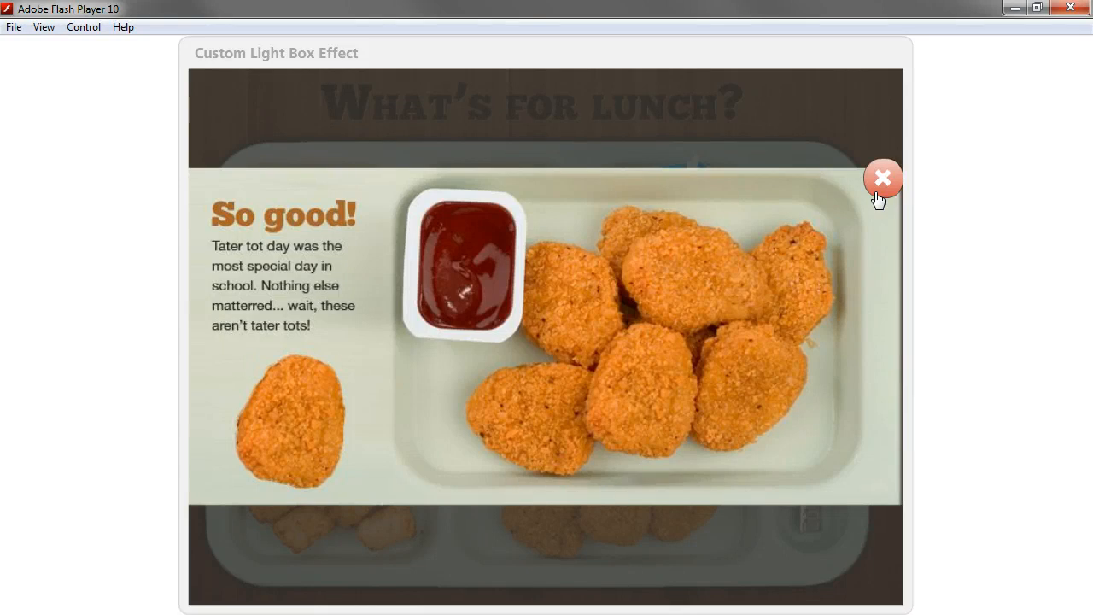
Step: Demonstrate the published lightbox by closing the chicken popup, opening and closing the milk popup, and switch to Articulate Storyline
{"action": "left_click", "coordinate": [882, 177]}
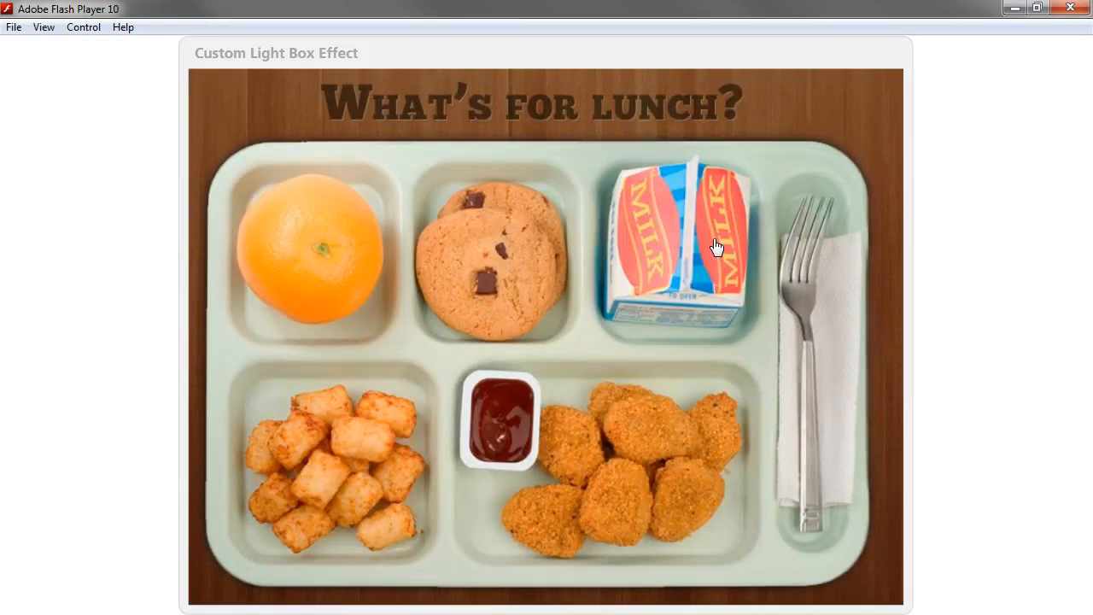
{"action": "left_click", "coordinate": [722, 247]}
{"action": "left_click", "coordinate": [883, 178]}
{"action": "left_click", "coordinate": [1021, 11]}
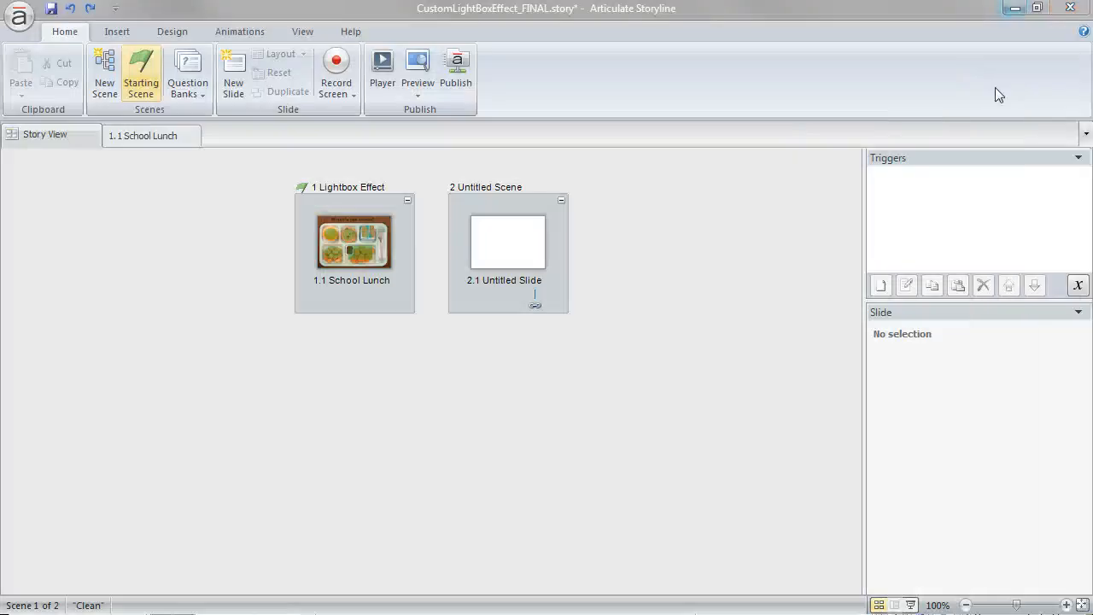
Step: Open slide 2.1 Untitled Slide and set its background to a picture fill using the lunch tray image file
{"action": "double_click", "coordinate": [489, 248]}
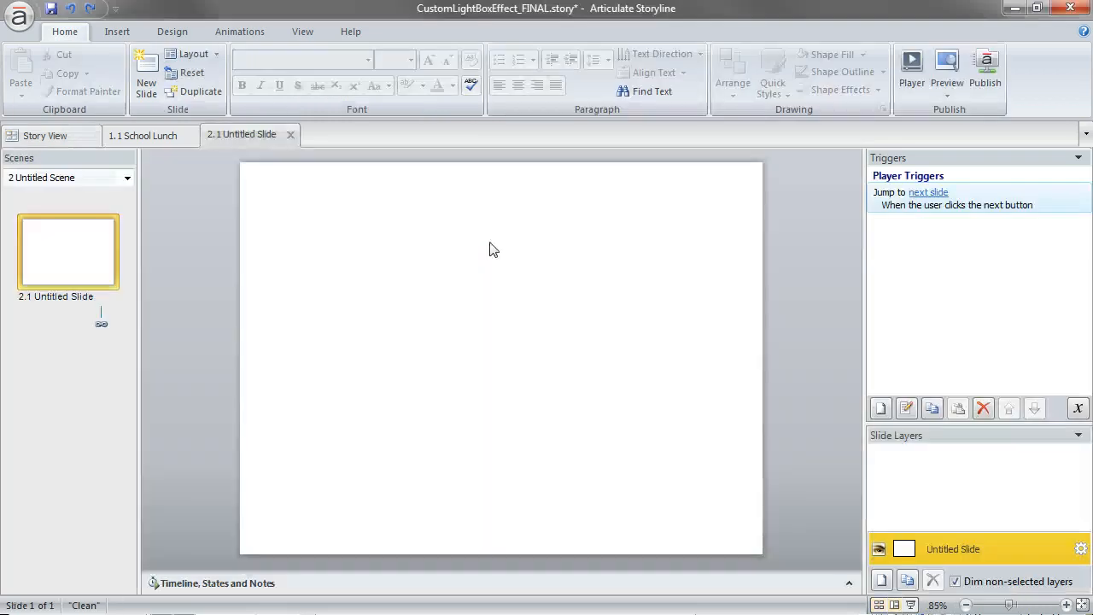
{"action": "right_click", "coordinate": [489, 242]}
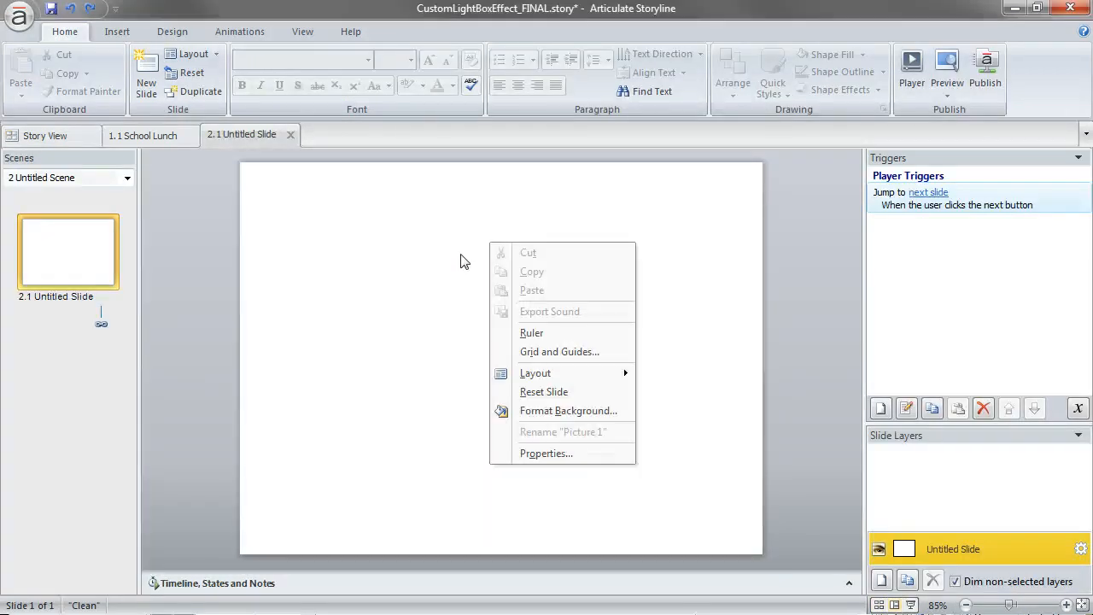
{"action": "left_click", "coordinate": [572, 413]}
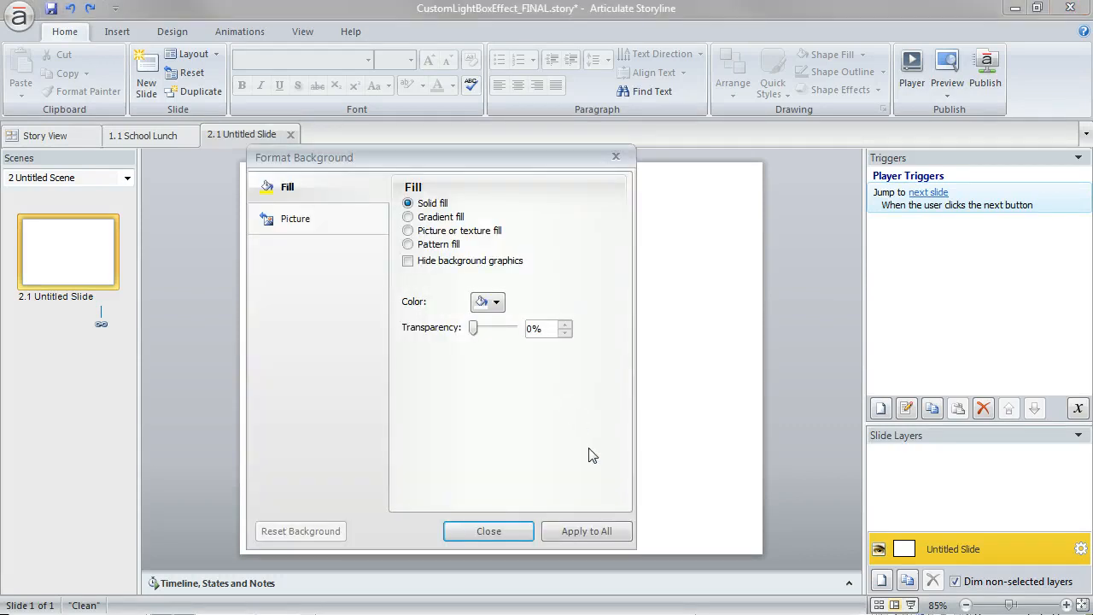
{"action": "left_click", "coordinate": [445, 236]}
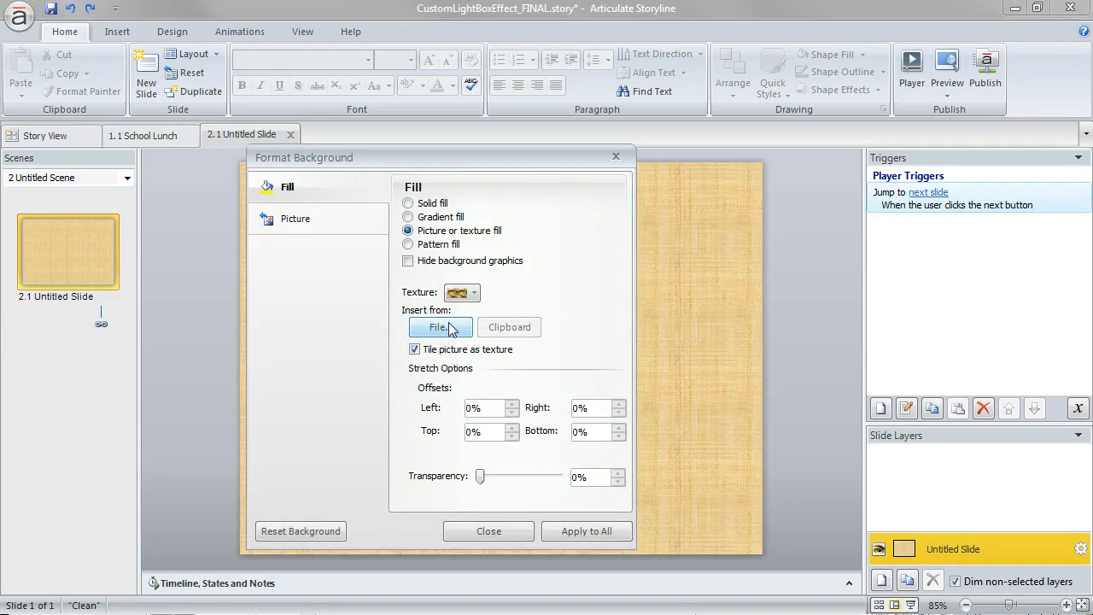
{"action": "left_click", "coordinate": [446, 329]}
{"action": "double_click", "coordinate": [704, 325]}
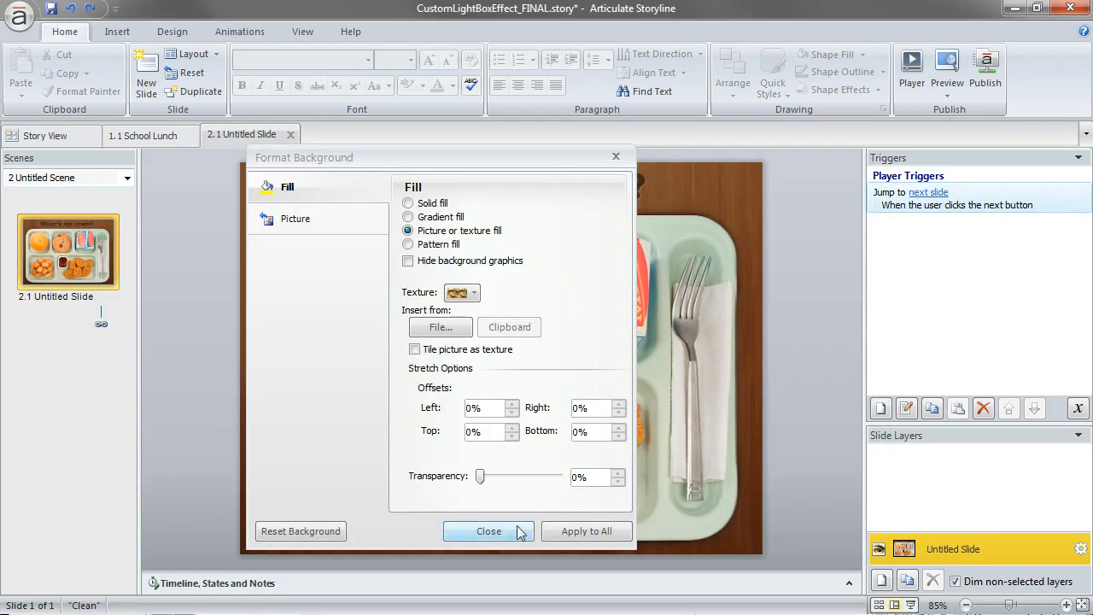
{"action": "left_click", "coordinate": [489, 531]}
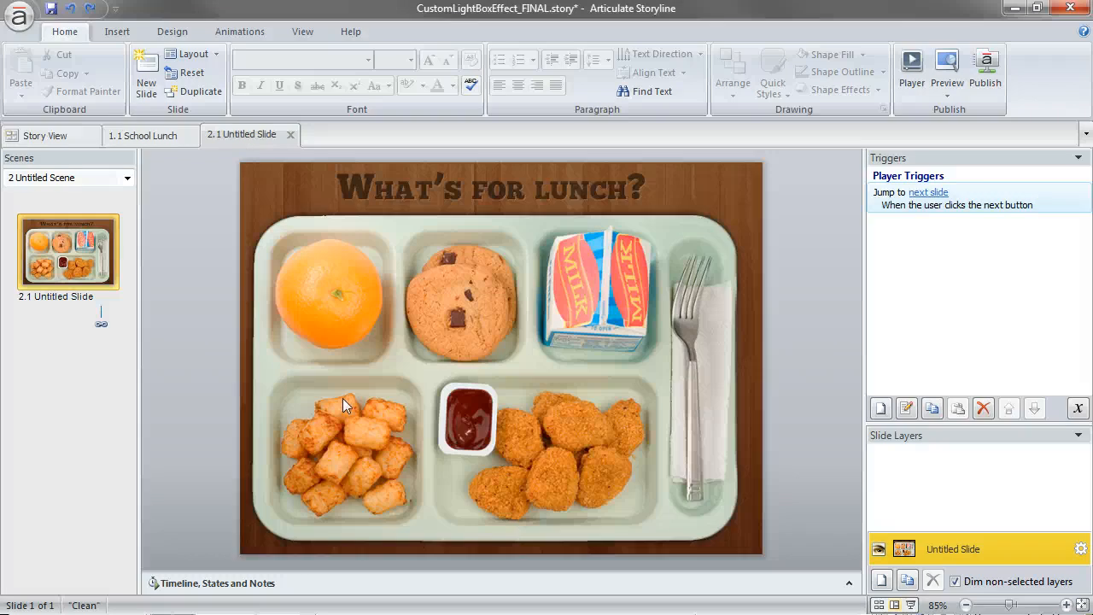
Step: Draw a rectangular hotspot over the chicken nuggets and dipping sauce on the lunch tray
{"action": "left_click_drag", "start_coordinate": [308, 251], "coordinate": [639, 430]}
{"action": "left_click", "coordinate": [115, 32]}
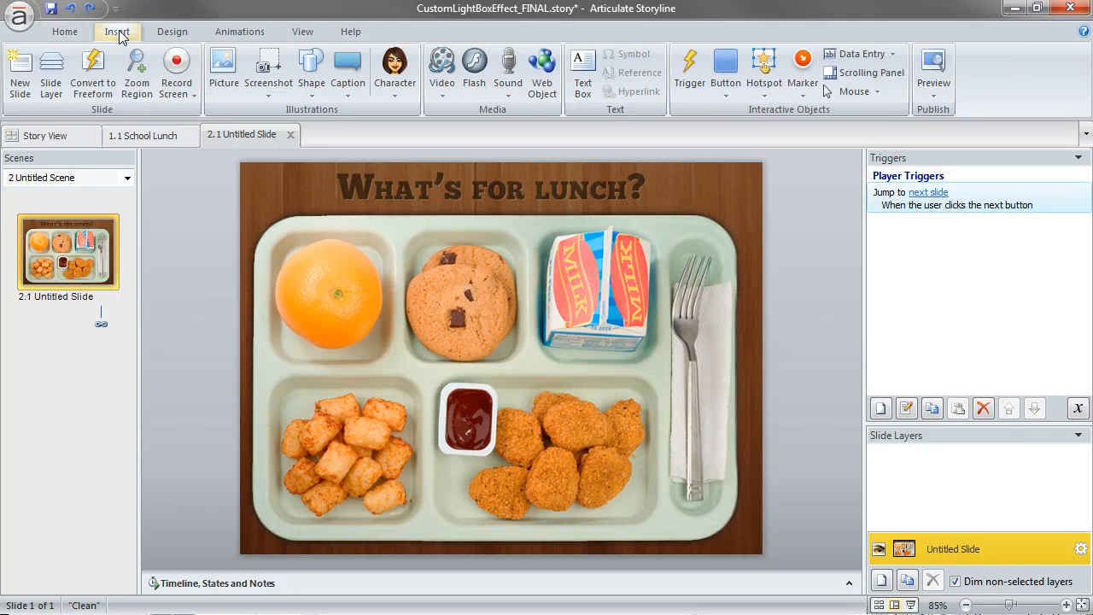
{"action": "left_click", "coordinate": [764, 75]}
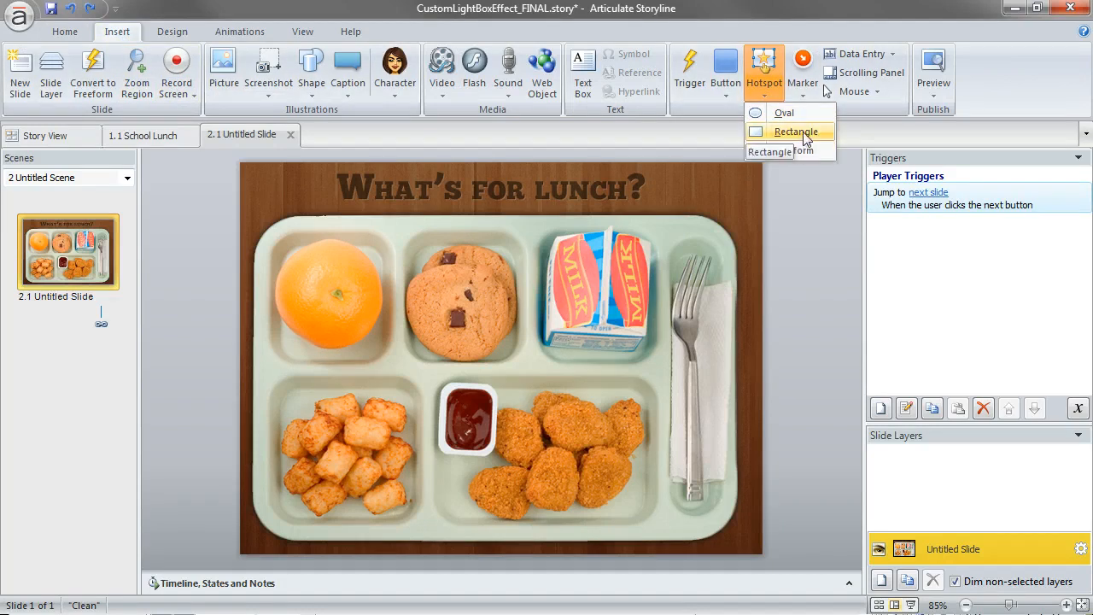
{"action": "left_click", "coordinate": [794, 132]}
{"action": "left_click_drag", "start_coordinate": [443, 389], "coordinate": [630, 503]}
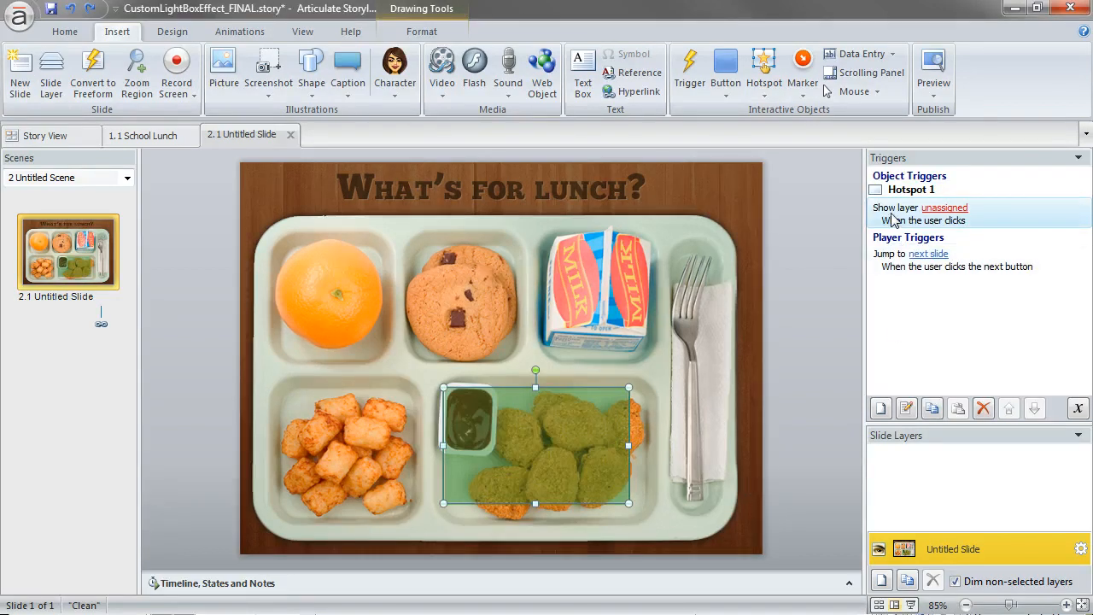
Step: Rename the base slide layer to Start and add a new layer named Chicken
{"action": "double_click", "coordinate": [954, 548]}
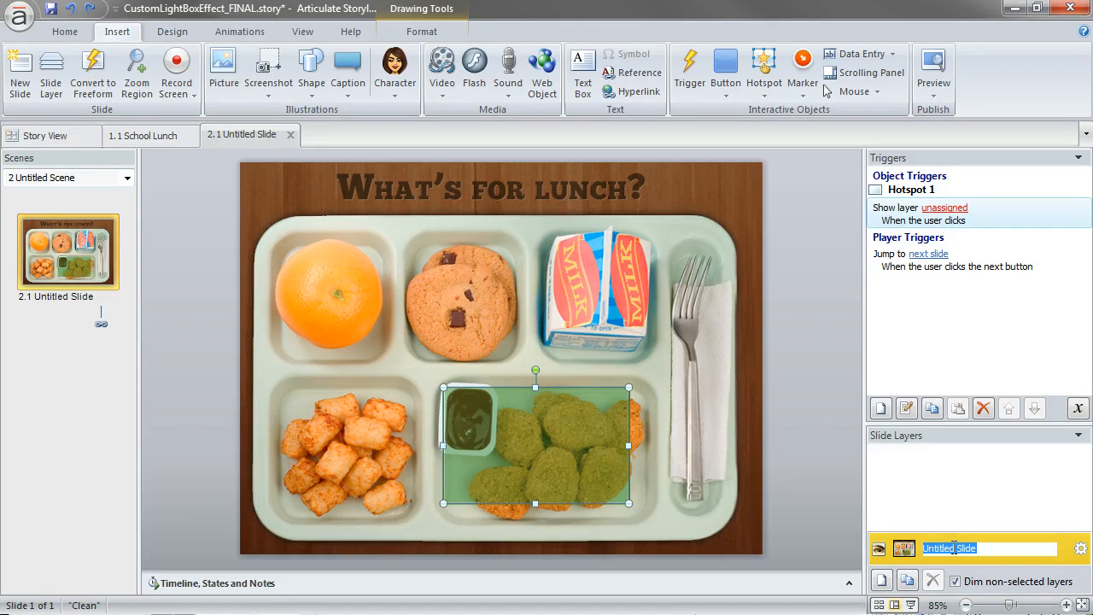
{"action": "type", "text": "Start"}
{"action": "key", "text": "Return"}
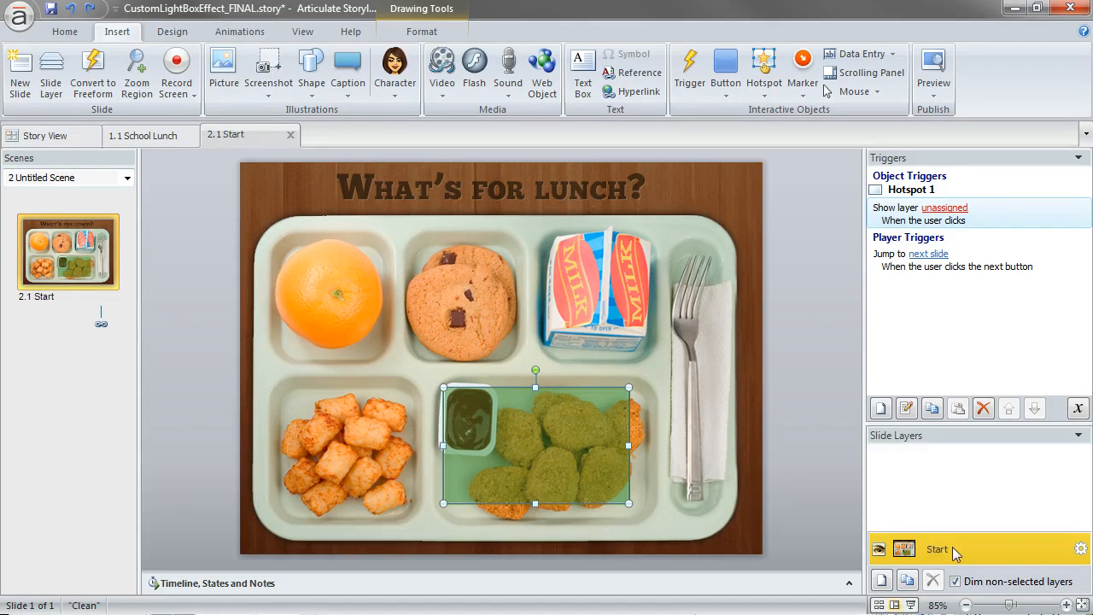
{"action": "left_click", "coordinate": [888, 581]}
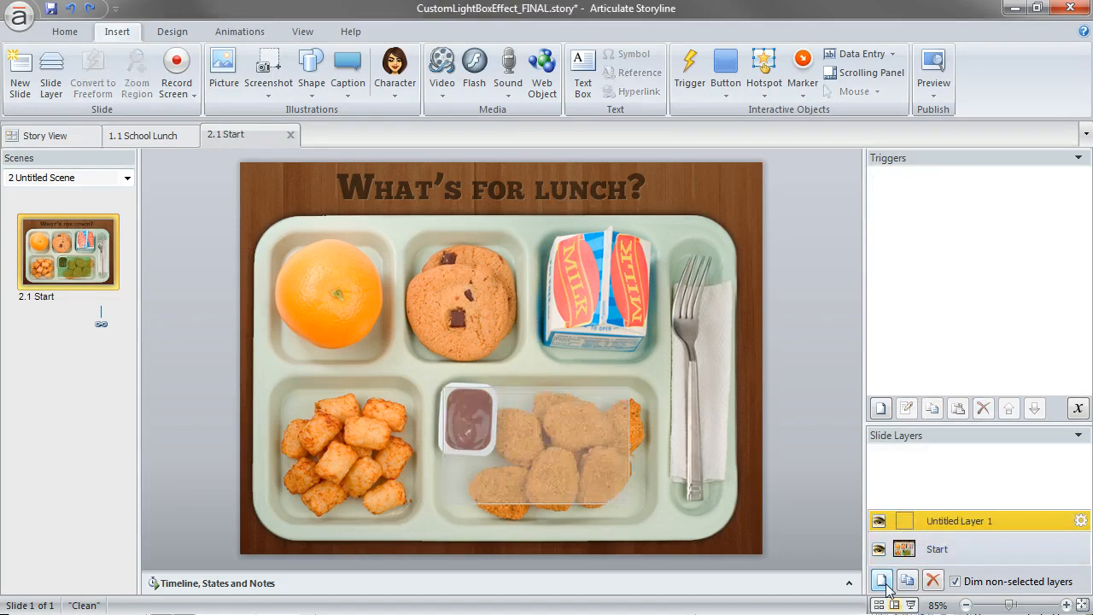
{"action": "double_click", "coordinate": [971, 519]}
{"action": "type", "text": "Chicken"}
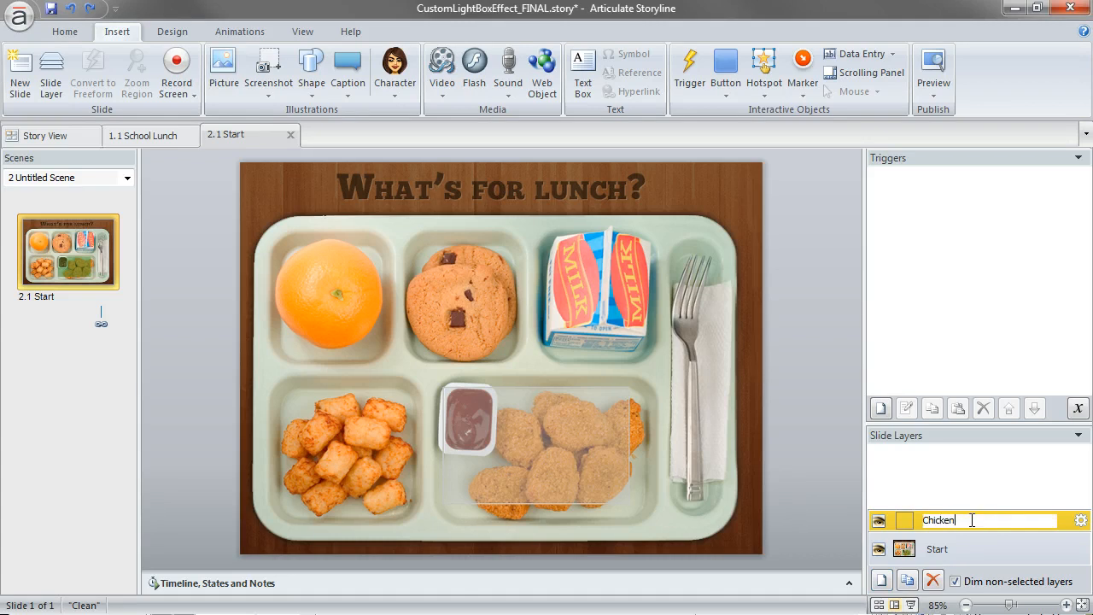
{"action": "key", "text": "Return"}
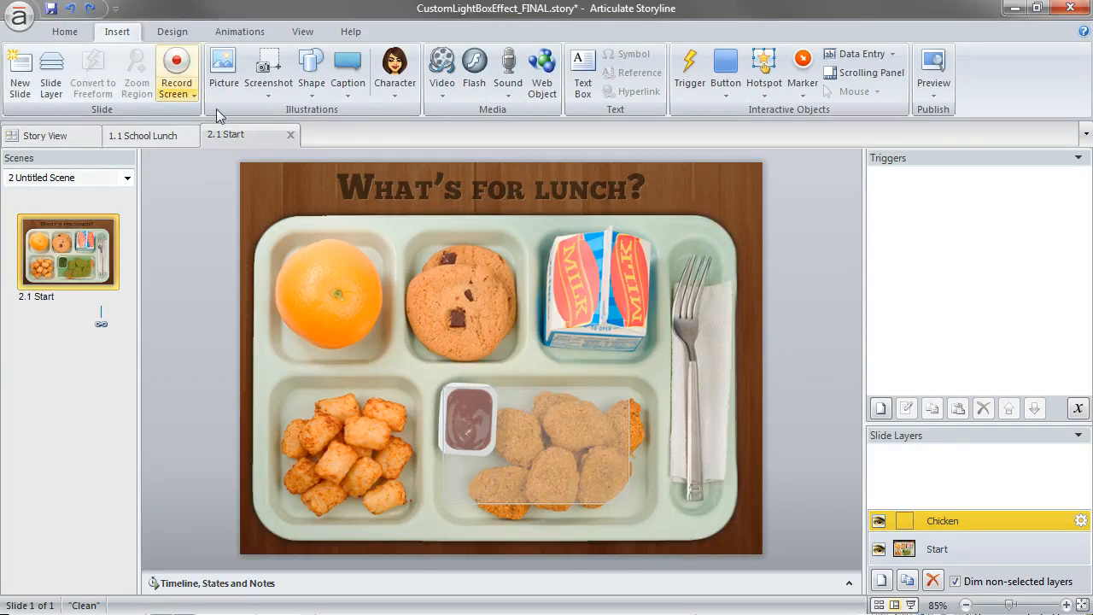
Step: Draw a rectangle of about 720 by 544 px covering the whole slide on the Chicken layer
{"action": "left_click", "coordinate": [311, 86]}
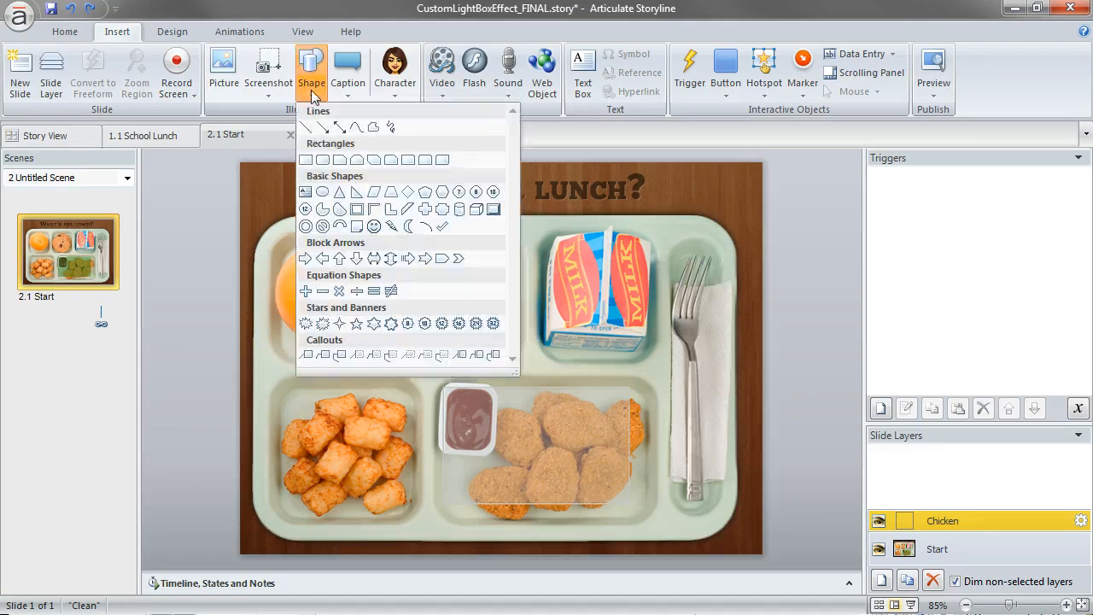
{"action": "left_click", "coordinate": [305, 155]}
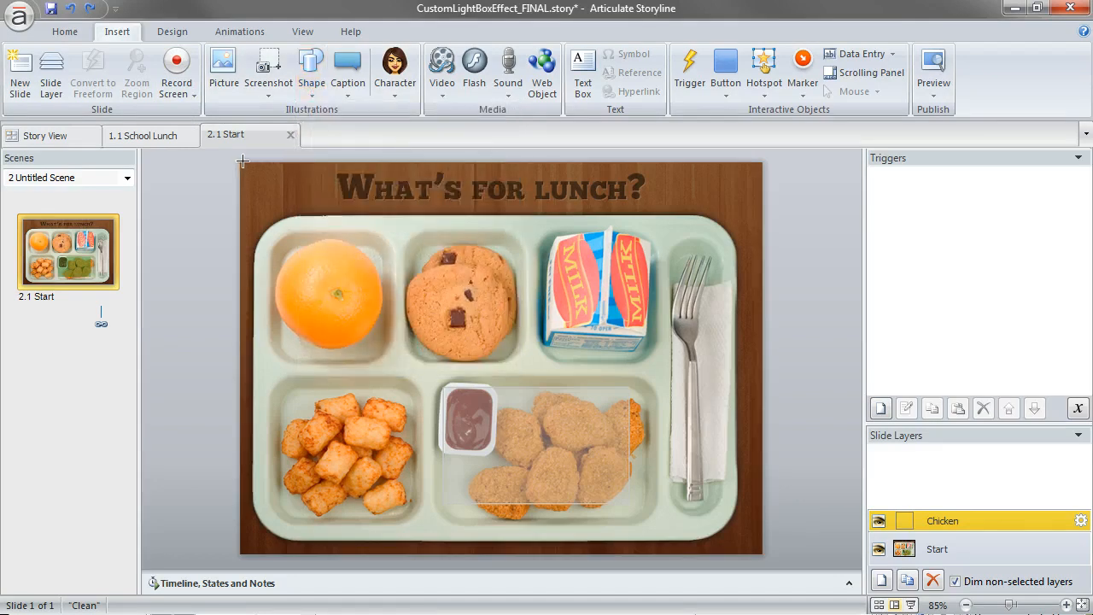
{"action": "mouse_move", "coordinate": [241, 162]}
{"action": "left_mouse_down"}
{"action": "mouse_move", "coordinate": [802, 567]}
{"action": "mouse_move", "coordinate": [762, 553]}
{"action": "left_mouse_up"}
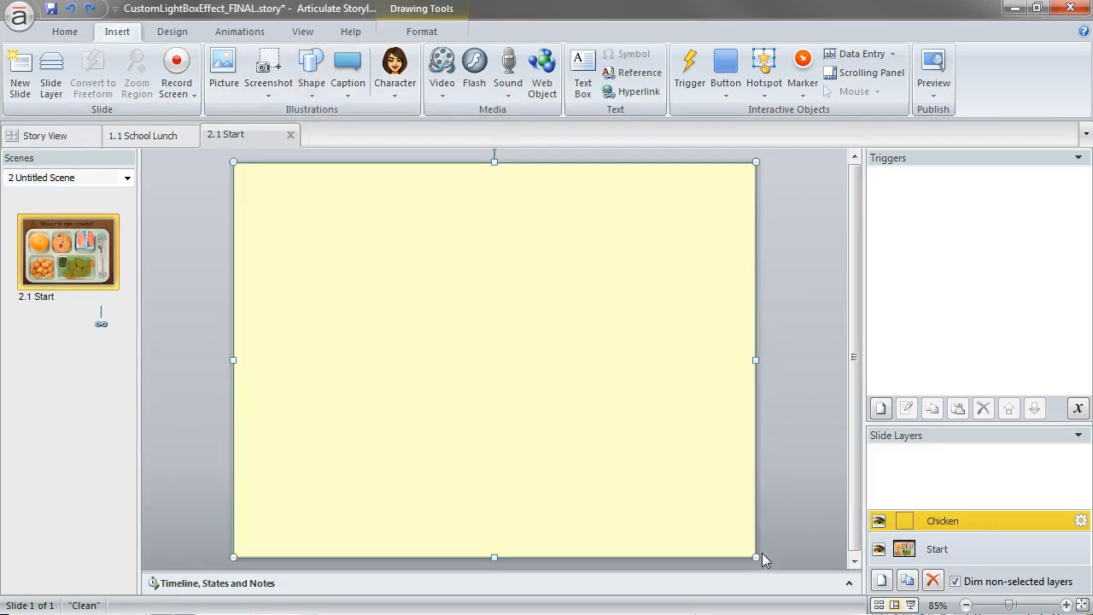
Step: Fill the full-slide rectangle with the black theme color and remove its outline
{"action": "left_click", "coordinate": [428, 34]}
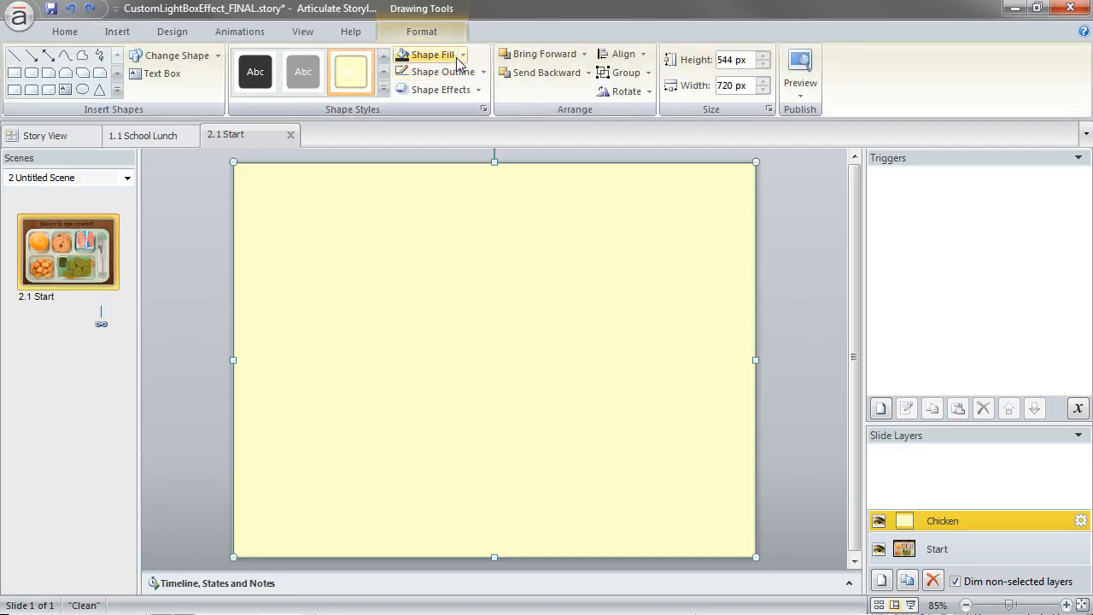
{"action": "left_click", "coordinate": [431, 55]}
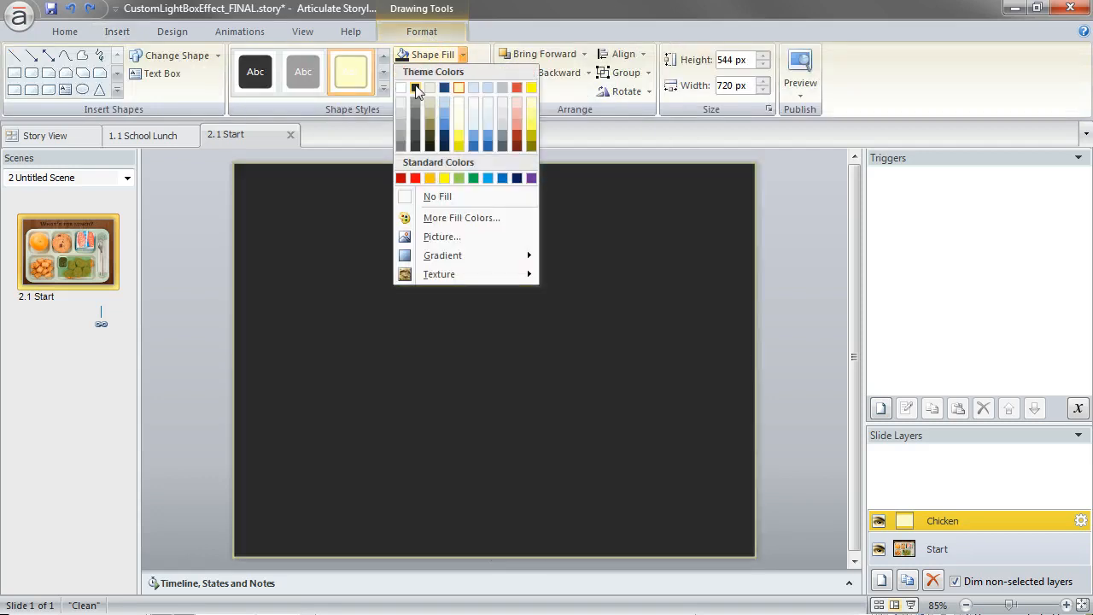
{"action": "left_click", "coordinate": [415, 89]}
{"action": "left_click", "coordinate": [483, 74]}
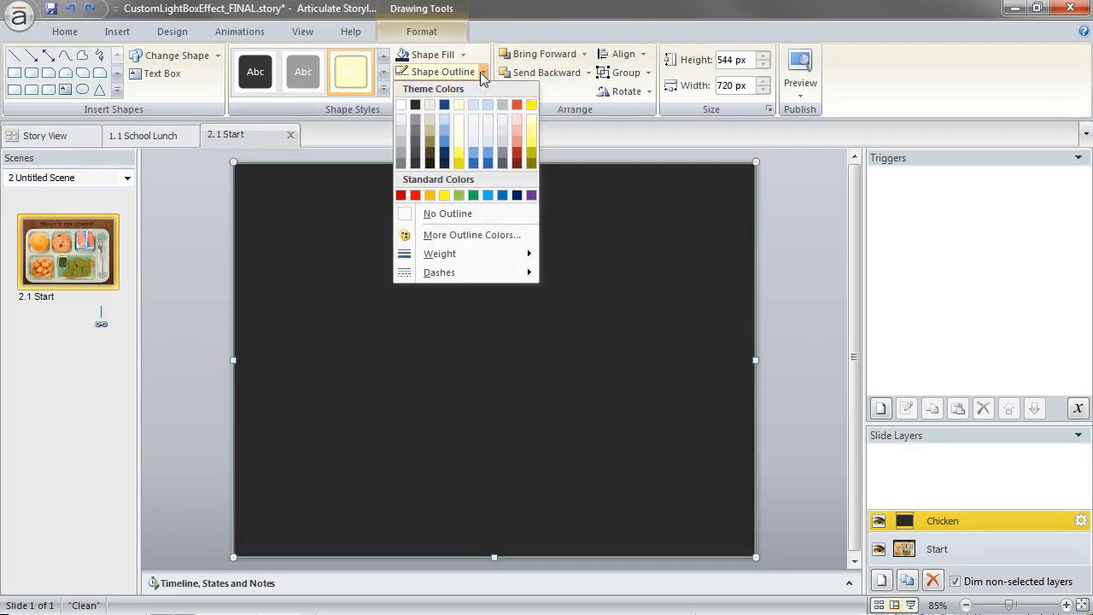
{"action": "left_click", "coordinate": [447, 214]}
Step: Set the dark rectangle's fill transparency to 13%
{"action": "right_click", "coordinate": [457, 203]}
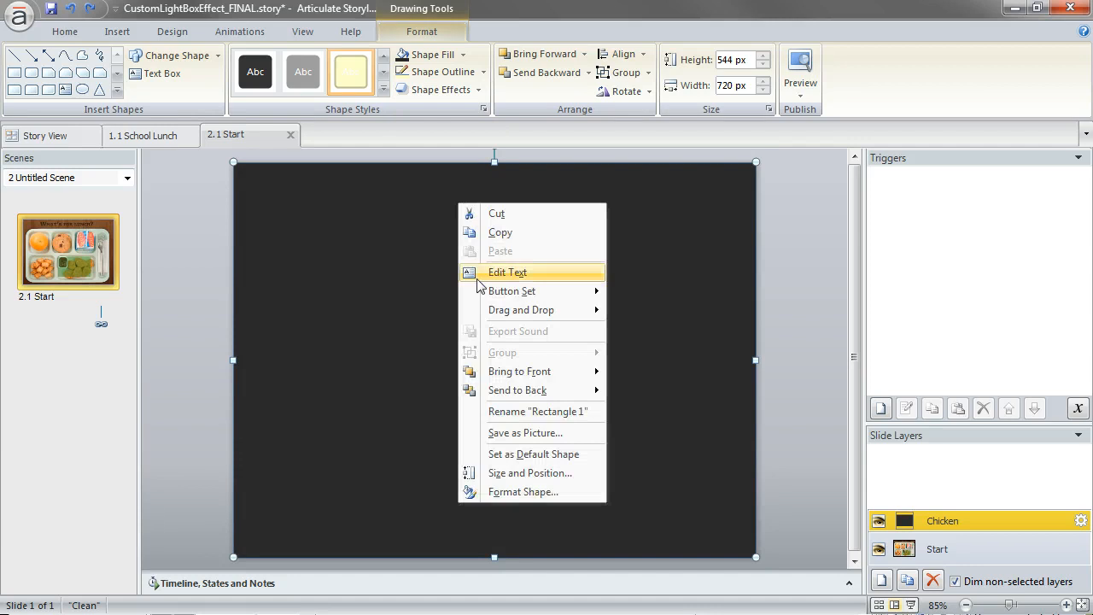
{"action": "left_click", "coordinate": [500, 501]}
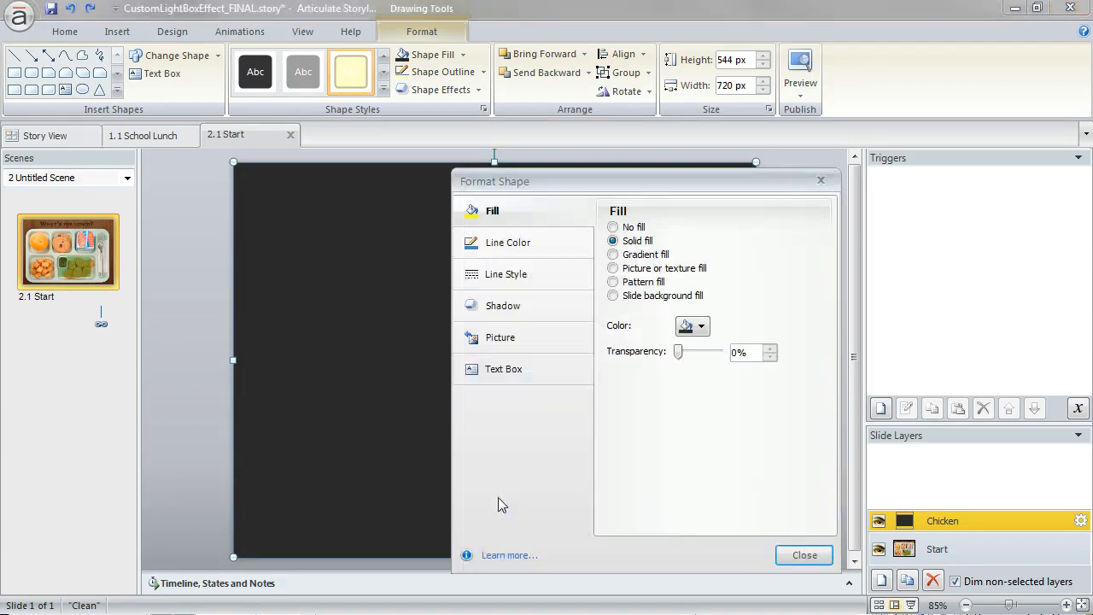
{"action": "left_click_drag", "start_coordinate": [675, 354], "coordinate": [689, 357]}
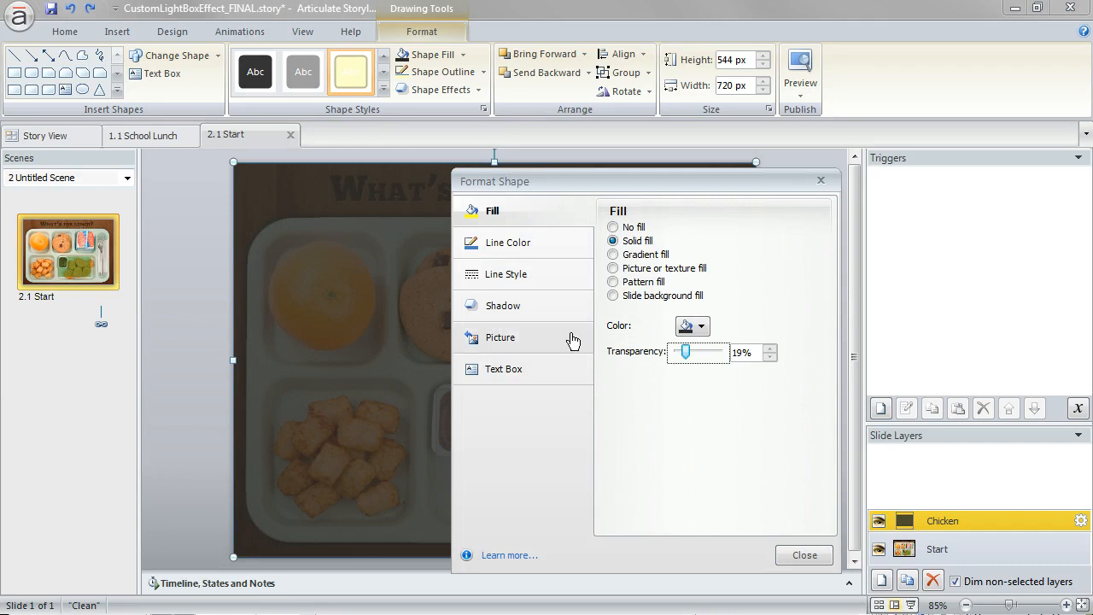
{"action": "left_click_drag", "start_coordinate": [688, 353], "coordinate": [684, 353]}
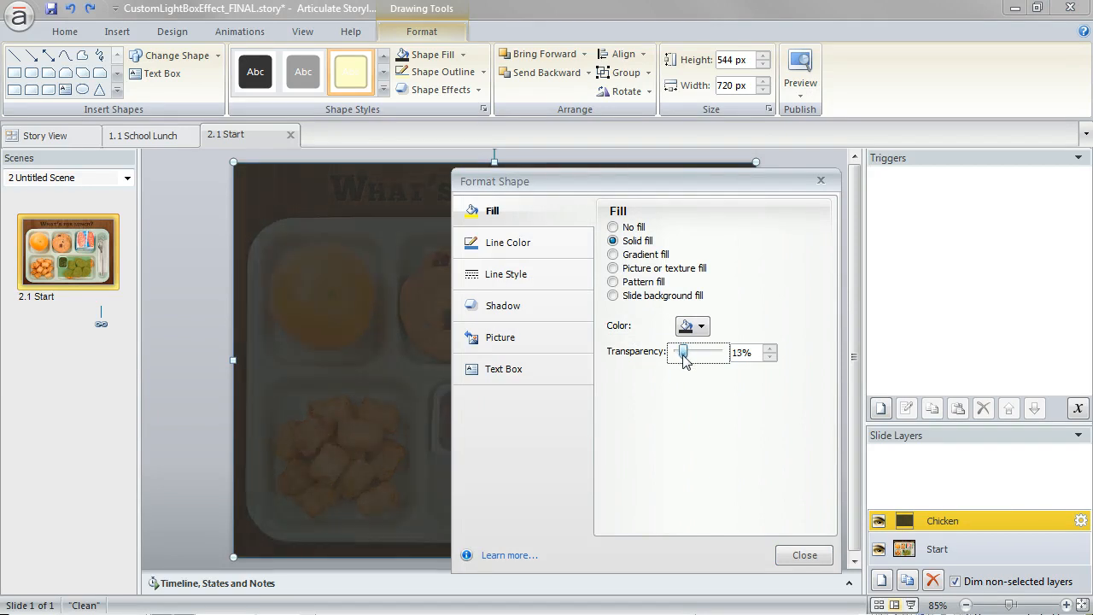
{"action": "left_click", "coordinate": [800, 554]}
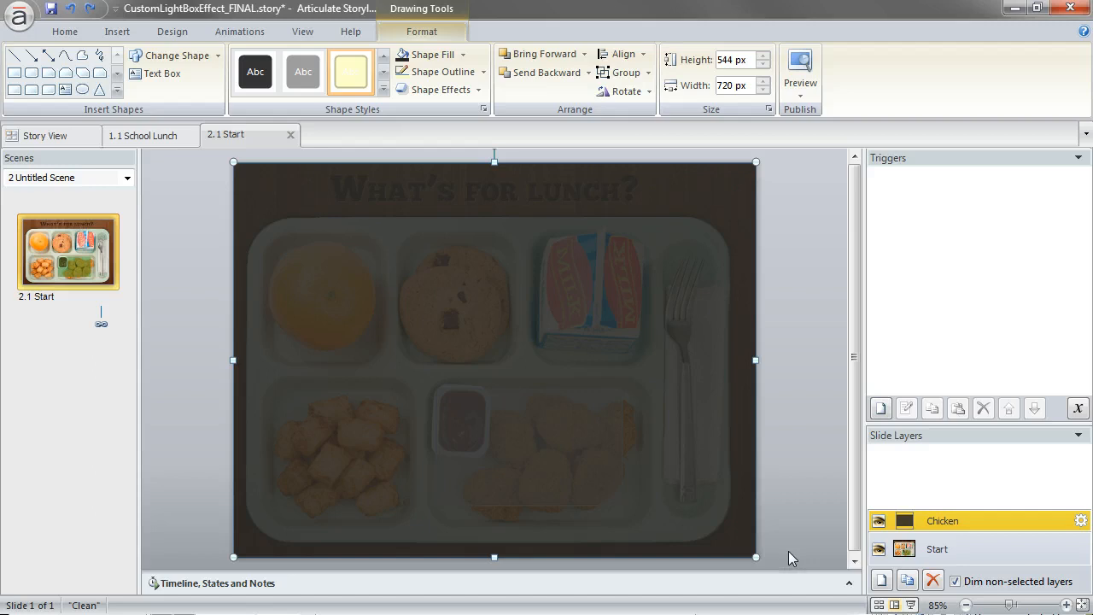
Step: Insert the chicken picture from the images folder on top of the dark overlay on the Chicken layer
{"action": "left_click", "coordinate": [117, 32]}
{"action": "left_click", "coordinate": [218, 77]}
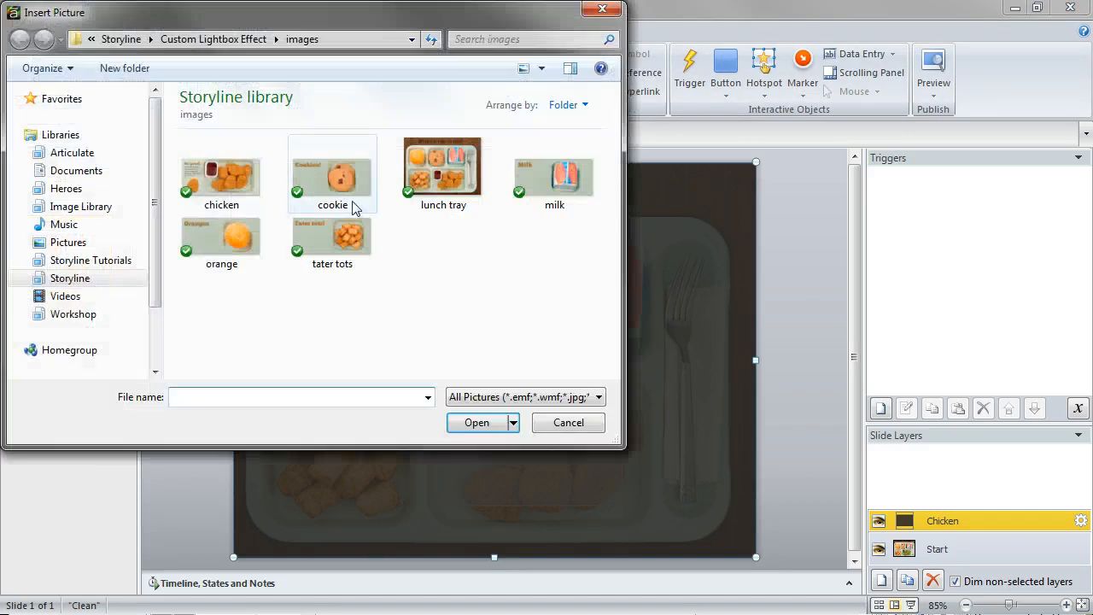
{"action": "double_click", "coordinate": [231, 179]}
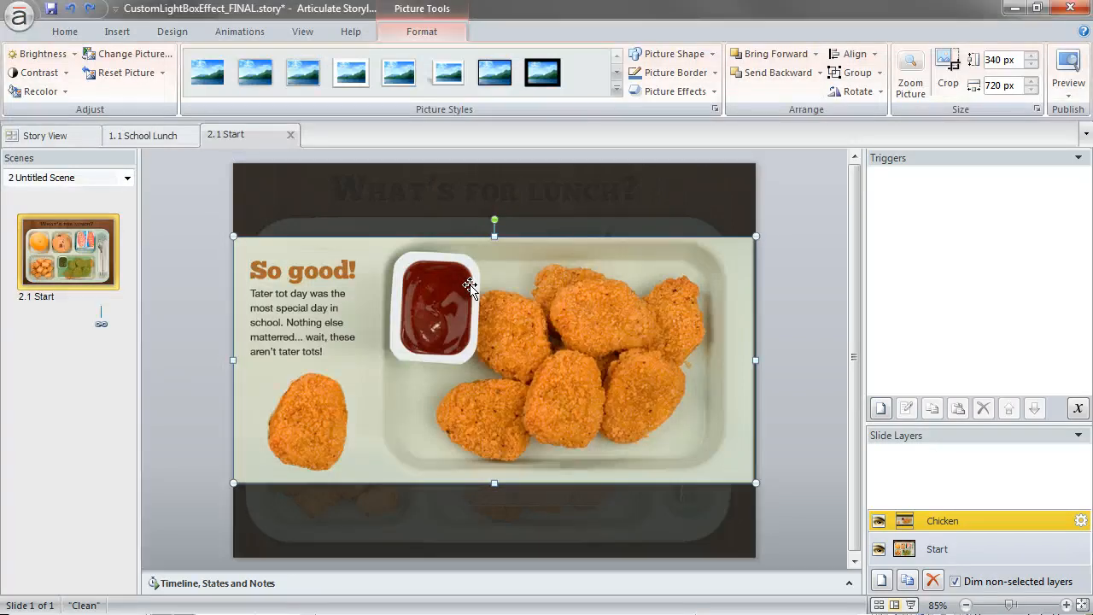
Step: Insert a rounded button about 48 by 48 px over the upper-right corner of the chicken picture
{"action": "left_click", "coordinate": [116, 32]}
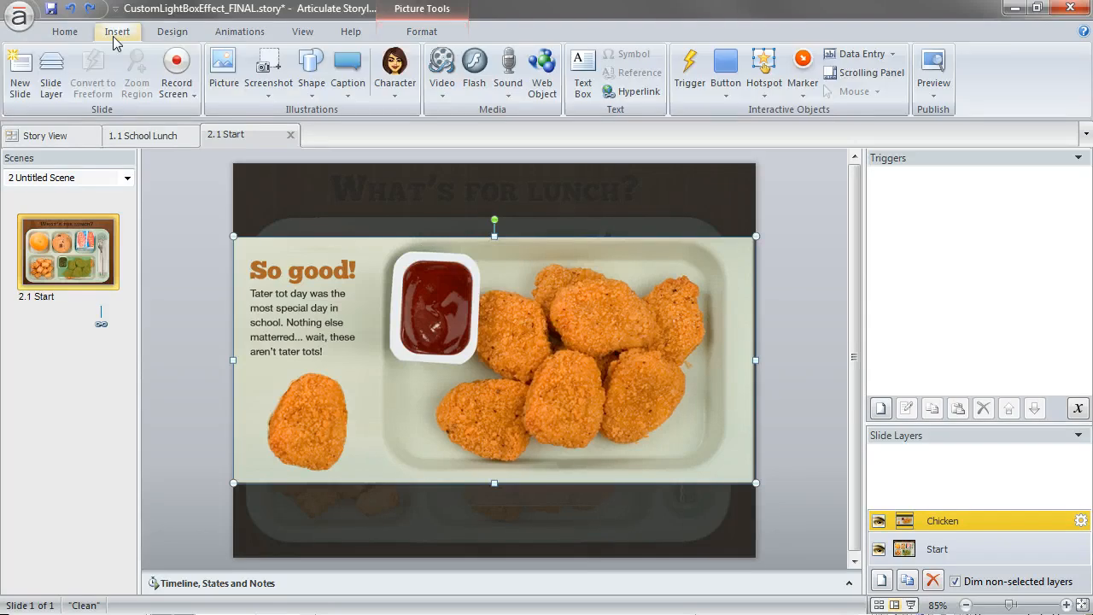
{"action": "left_click", "coordinate": [725, 93]}
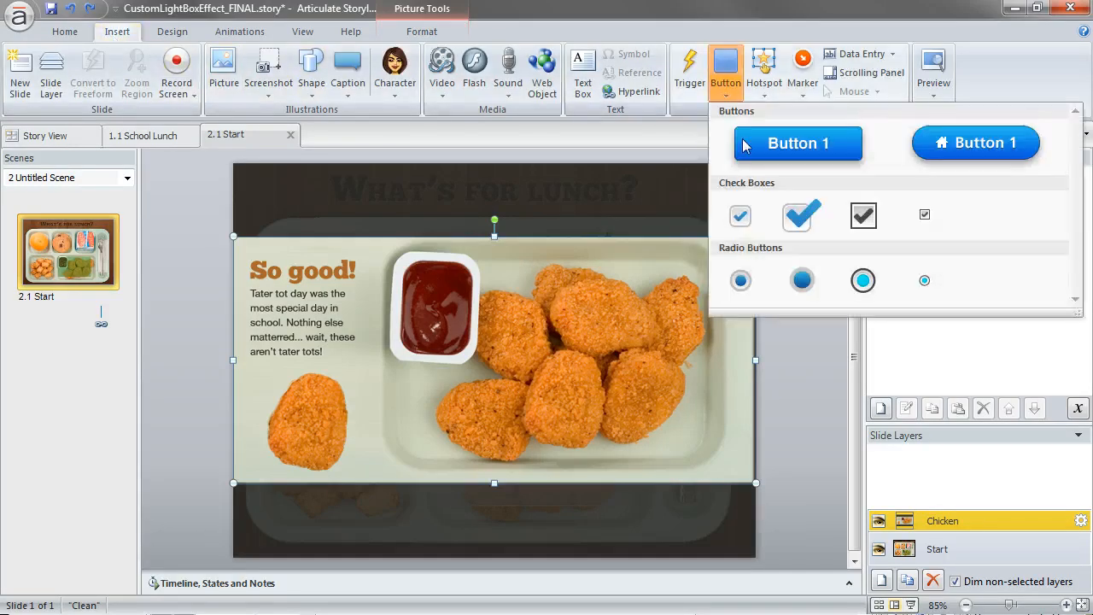
{"action": "left_click", "coordinate": [937, 150]}
{"action": "mouse_move", "coordinate": [710, 234]}
{"action": "left_mouse_down"}
{"action": "mouse_move", "coordinate": [745, 267]}
{"action": "mouse_move", "coordinate": [730, 236]}
{"action": "left_mouse_up"}
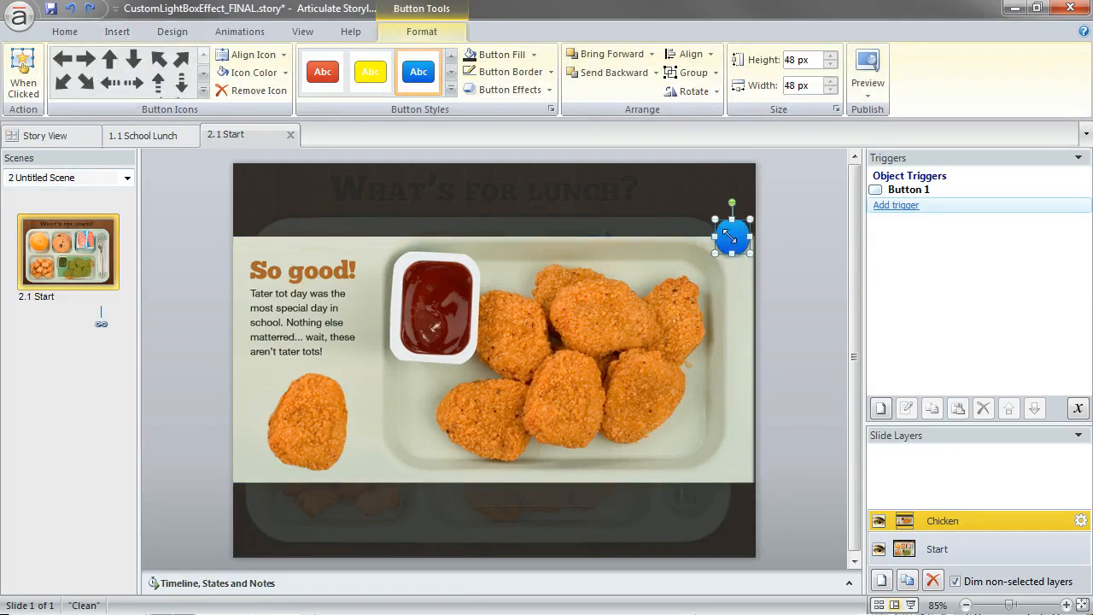
Step: Add the X Symbol icon to the round button and deselect it
{"action": "left_click", "coordinate": [203, 89]}
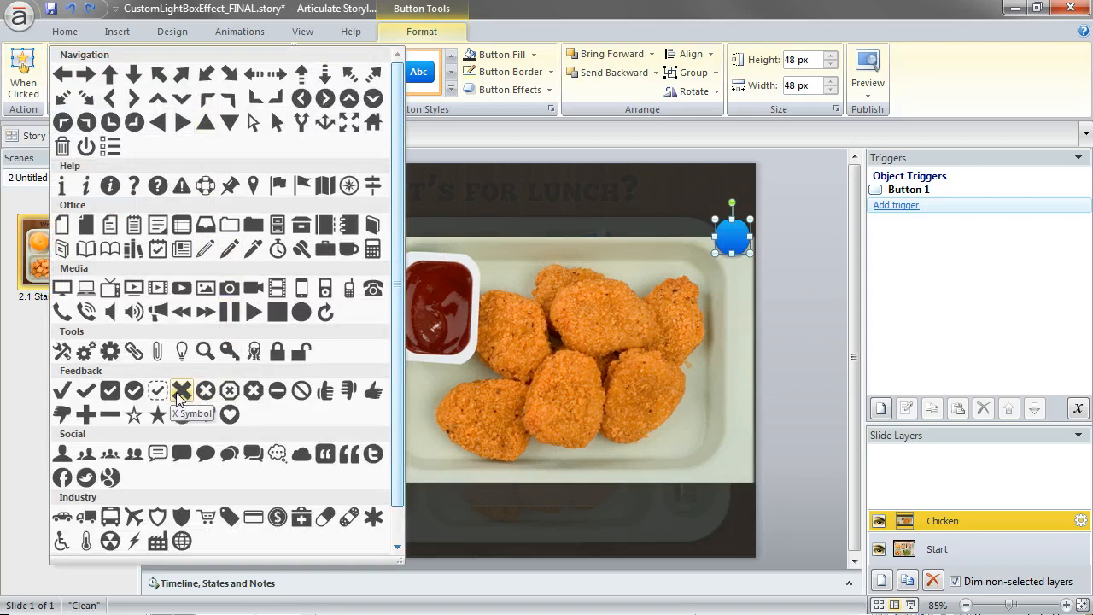
{"action": "left_click", "coordinate": [177, 394]}
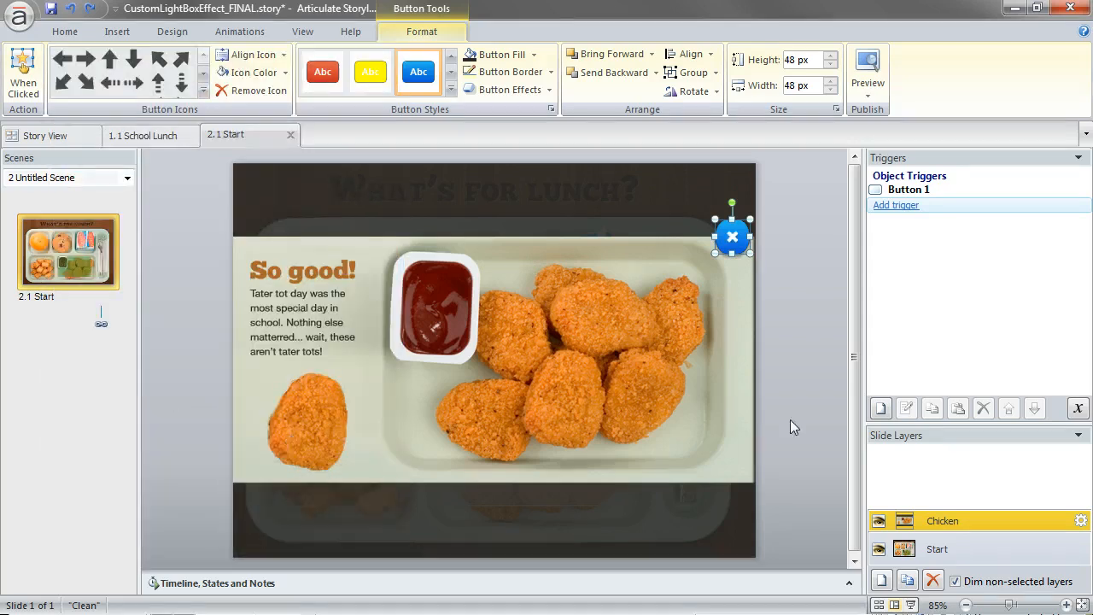
{"action": "left_click", "coordinate": [819, 386]}
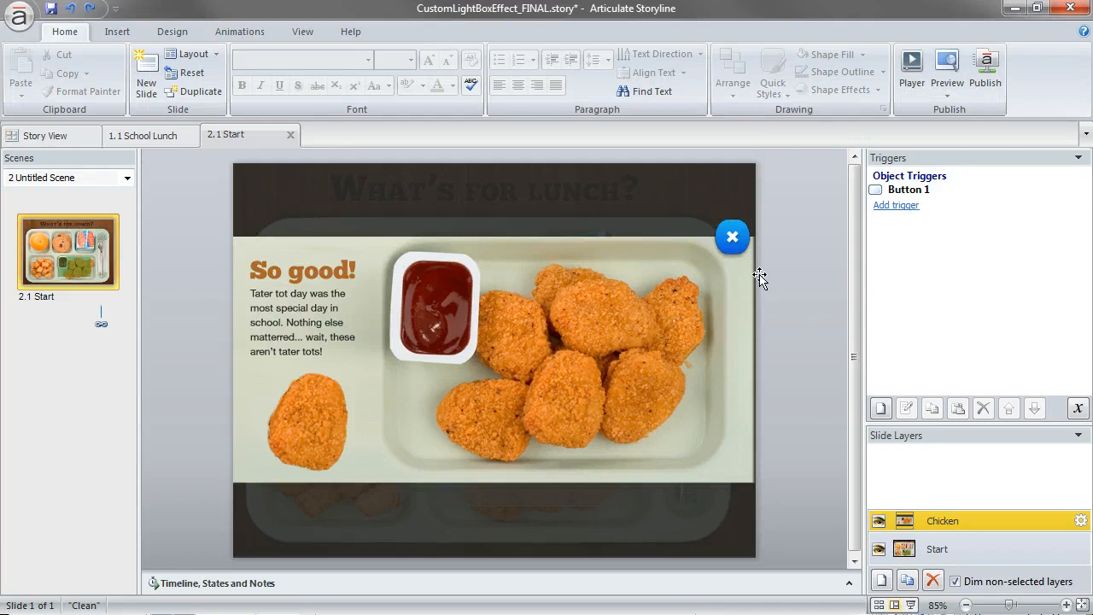
Step: Add a trigger to the round X button on the Chicken layer that hides This Layer when the user clicks
{"action": "left_click", "coordinate": [732, 239]}
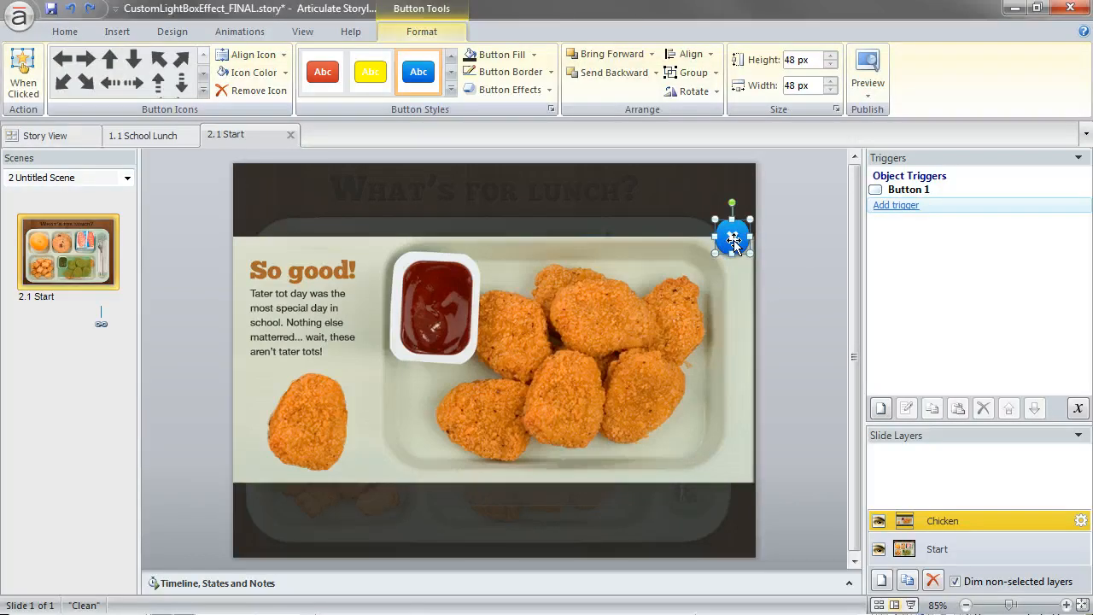
{"action": "left_click", "coordinate": [950, 550]}
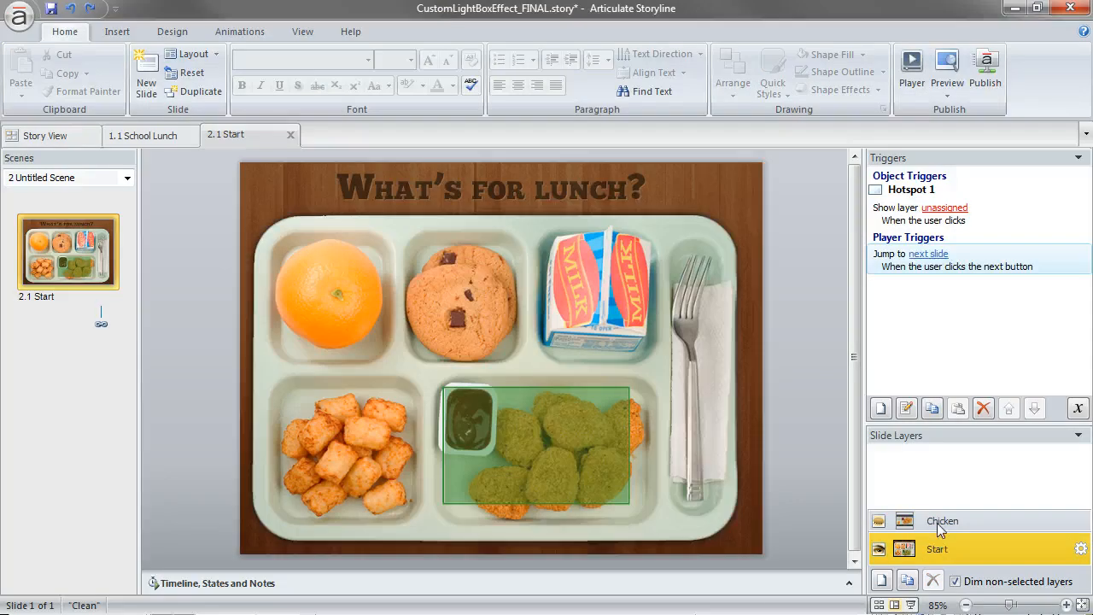
{"action": "left_click", "coordinate": [938, 523]}
{"action": "left_click", "coordinate": [737, 243]}
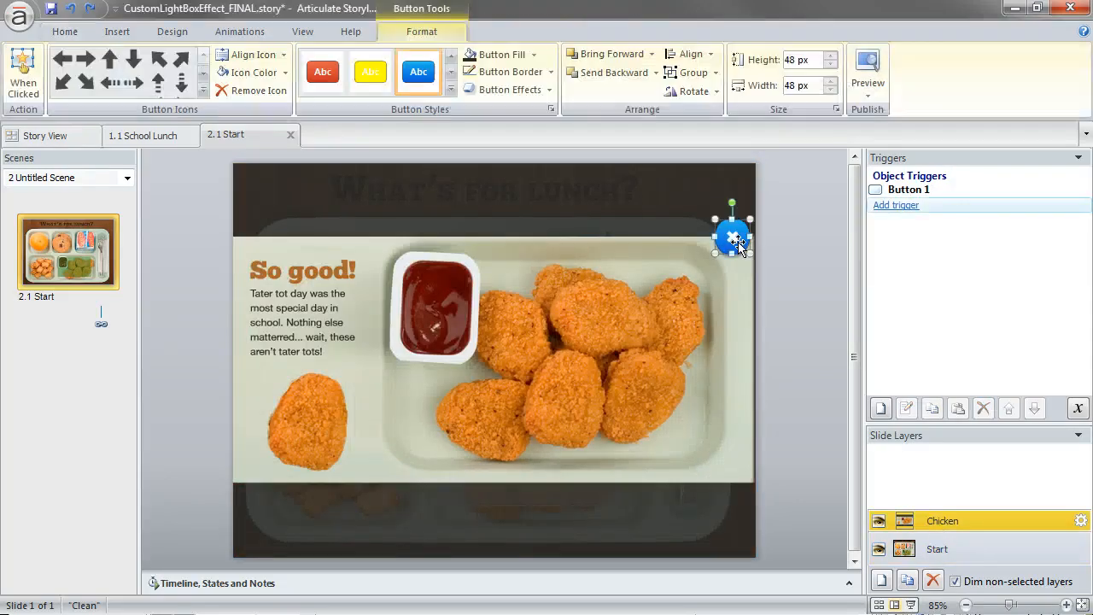
{"action": "left_click", "coordinate": [892, 208]}
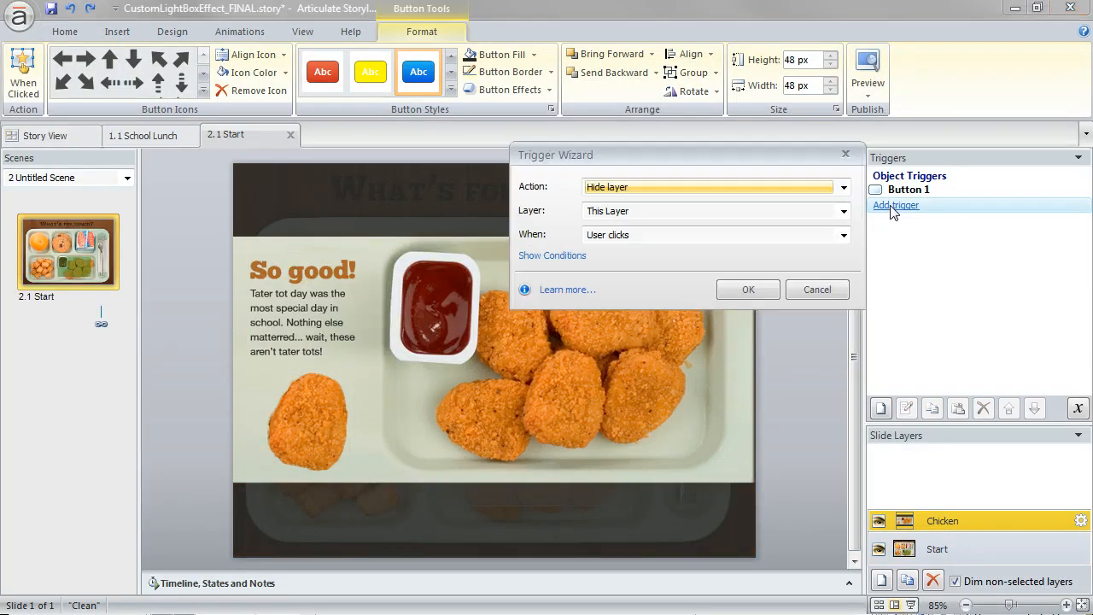
{"action": "left_click", "coordinate": [626, 188]}
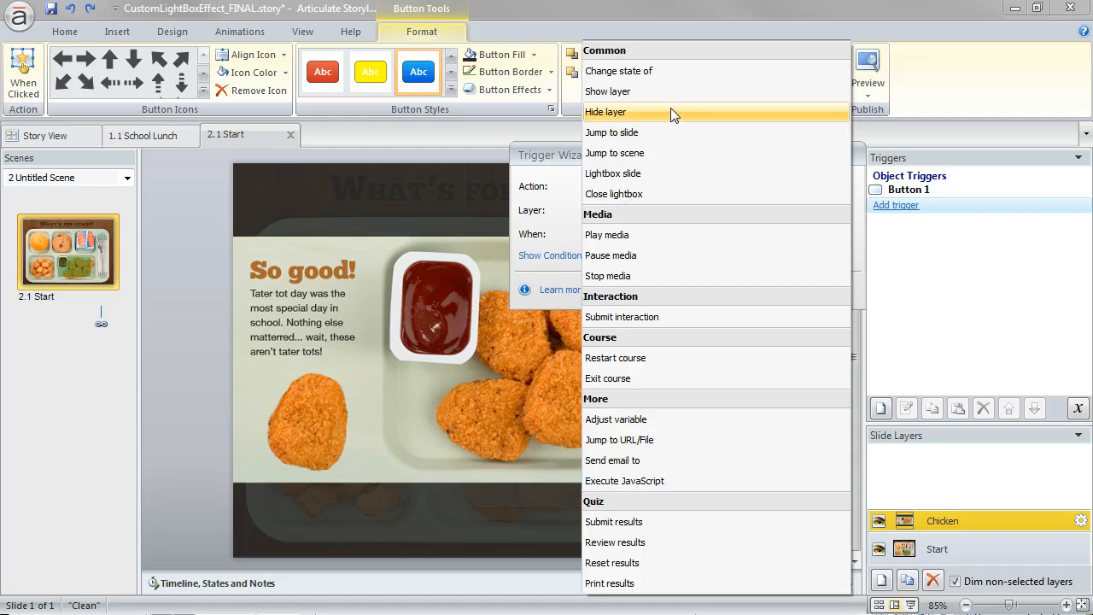
{"action": "left_click", "coordinate": [636, 112]}
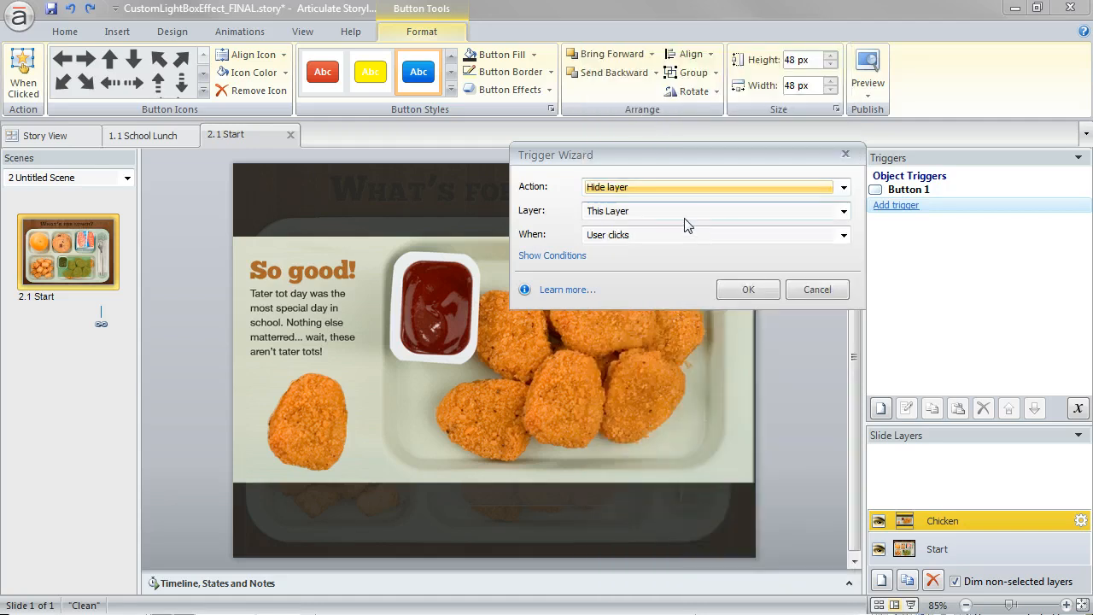
{"action": "left_click", "coordinate": [749, 291]}
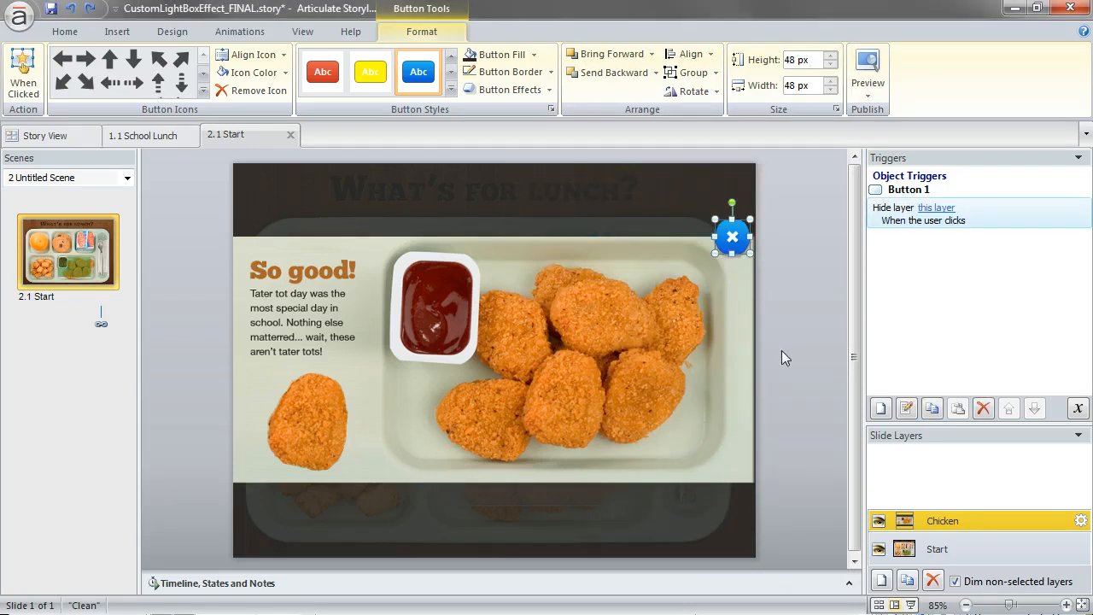
Step: Apply a Fade In entrance animation to the dark overlay rectangle on the Chicken layer and choose its speed
{"action": "left_click", "coordinate": [914, 550]}
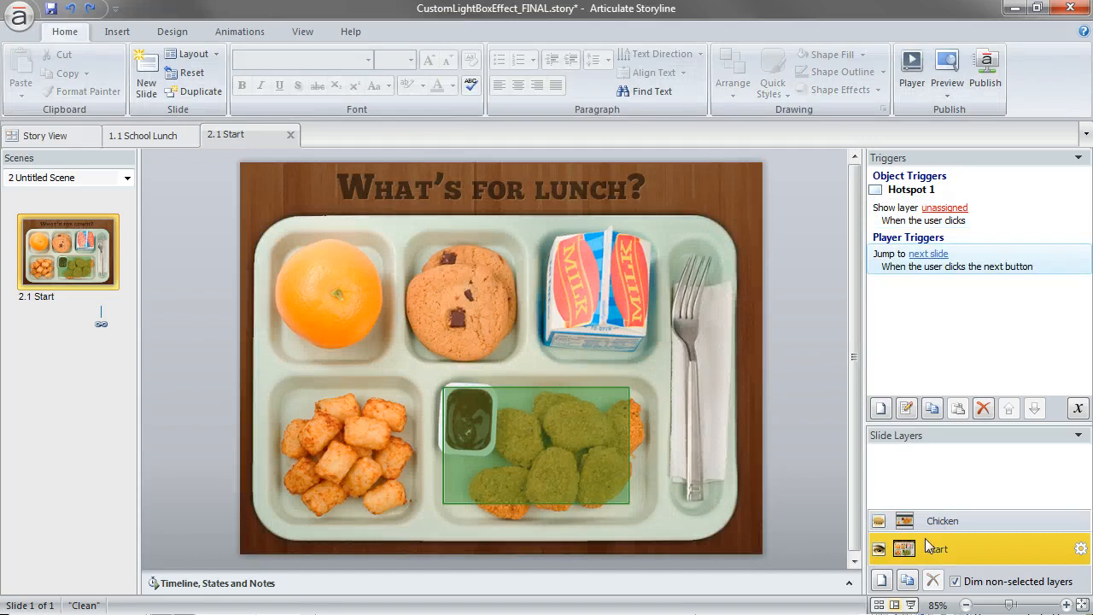
{"action": "left_click", "coordinate": [934, 521]}
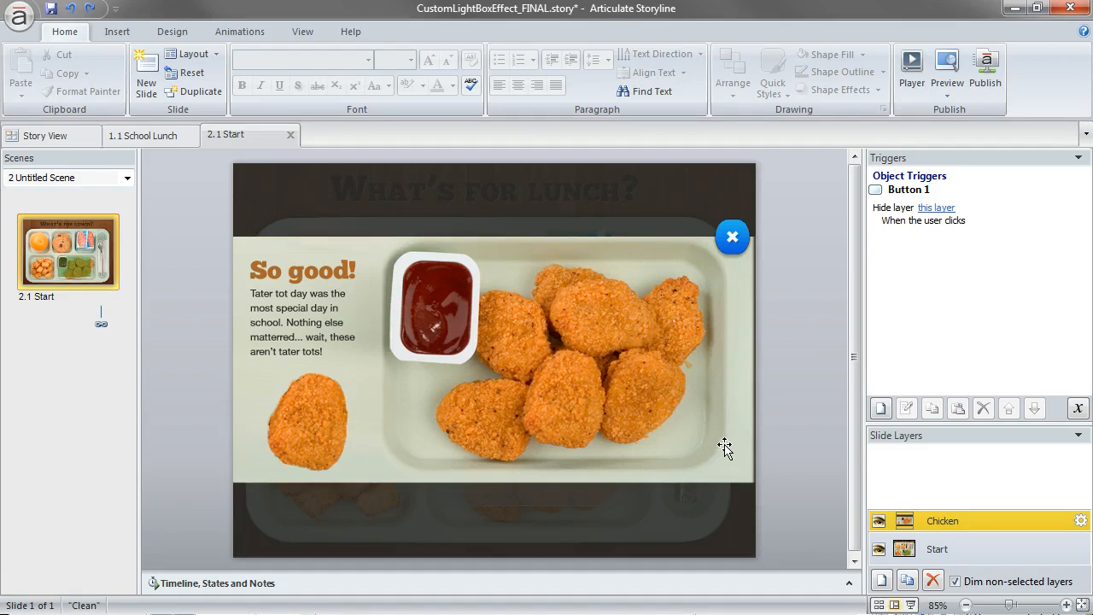
{"action": "left_click", "coordinate": [240, 34]}
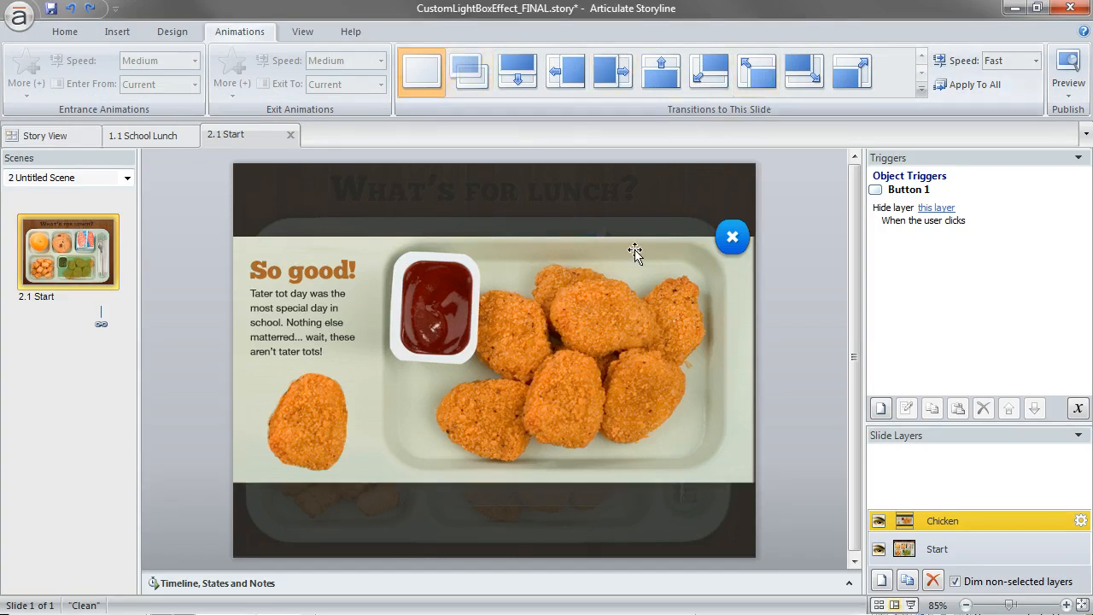
{"action": "left_click", "coordinate": [574, 192]}
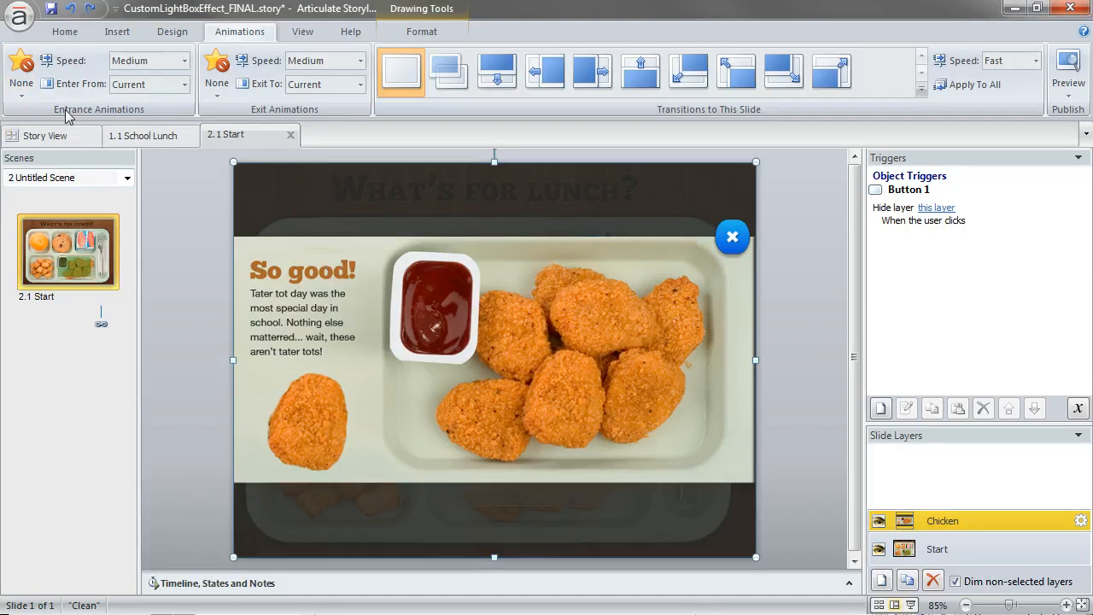
{"action": "left_click", "coordinate": [21, 77]}
{"action": "left_click", "coordinate": [38, 135]}
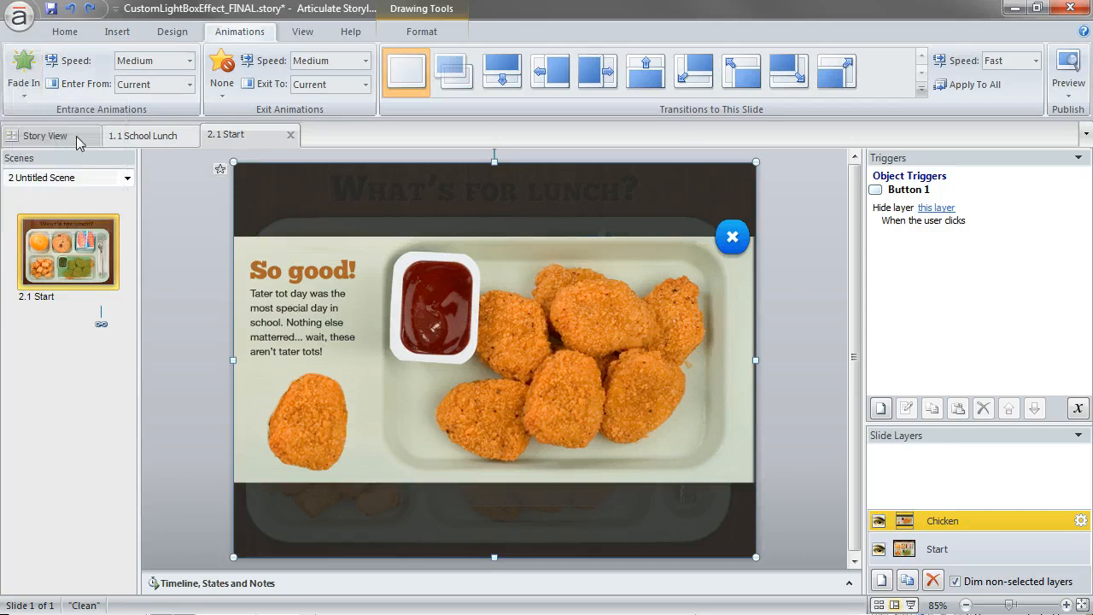
{"action": "left_click", "coordinate": [158, 61]}
{"action": "left_click", "coordinate": [152, 116]}
Step: Apply a Fade In entrance animation to the chicken picture and choose its speed
{"action": "left_click", "coordinate": [275, 278]}
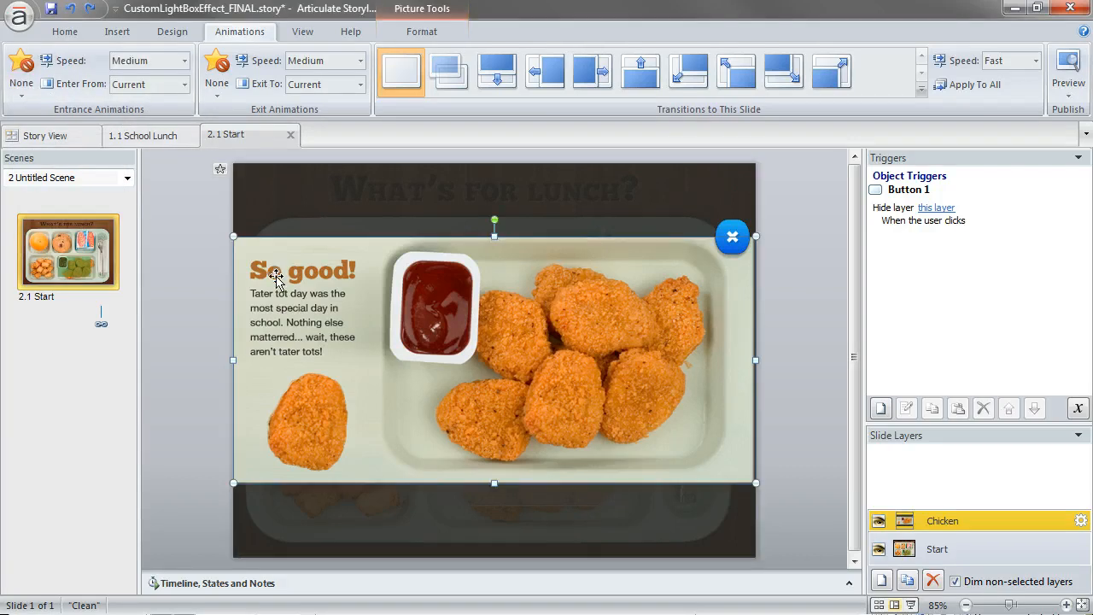
{"action": "left_click", "coordinate": [21, 76]}
{"action": "left_click", "coordinate": [39, 134]}
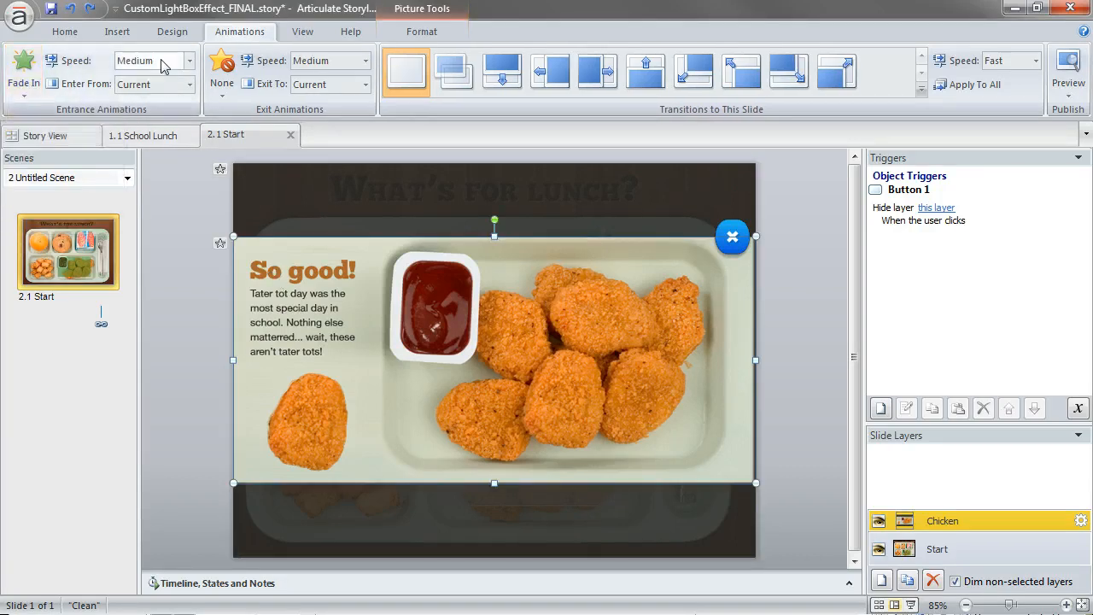
{"action": "left_click", "coordinate": [162, 61]}
{"action": "left_click", "coordinate": [152, 115]}
Step: Apply a Fade In entrance animation to the round X button
{"action": "left_click", "coordinate": [728, 246]}
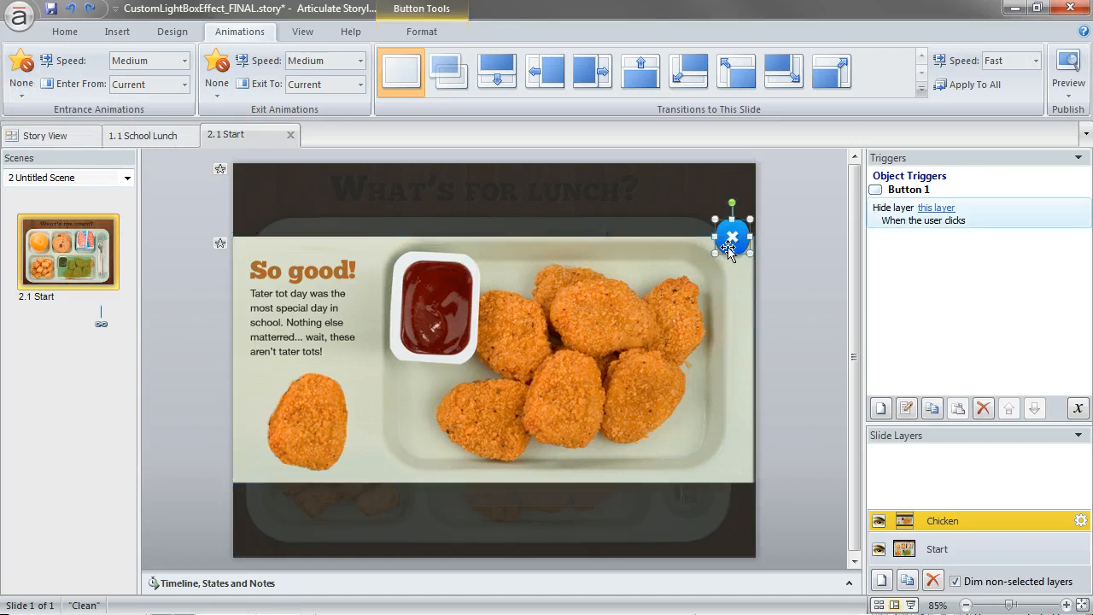
{"action": "left_click", "coordinate": [24, 85]}
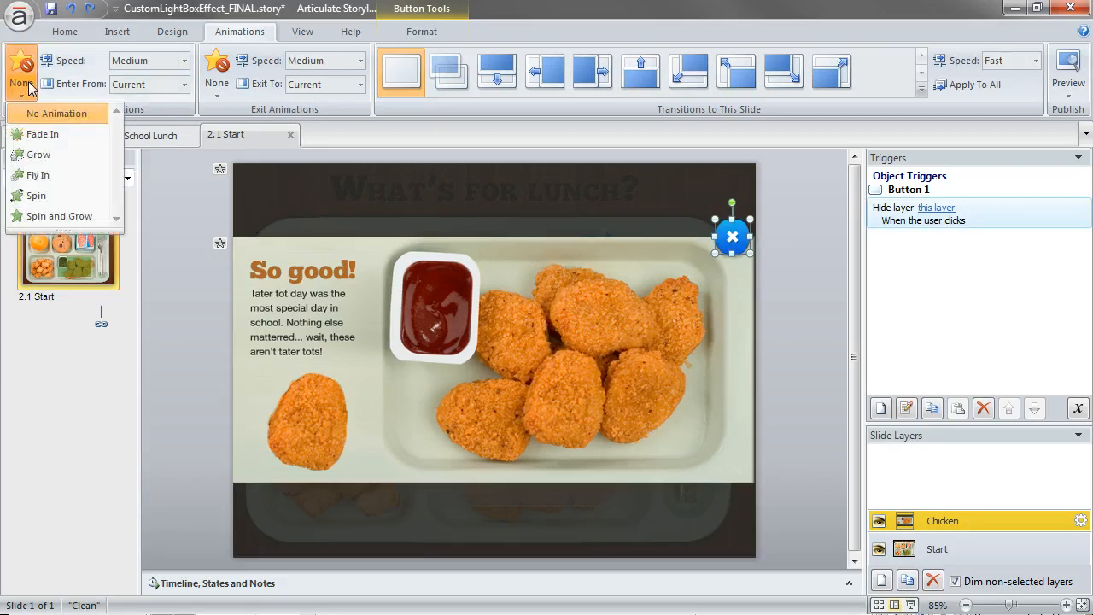
{"action": "left_click", "coordinate": [41, 135]}
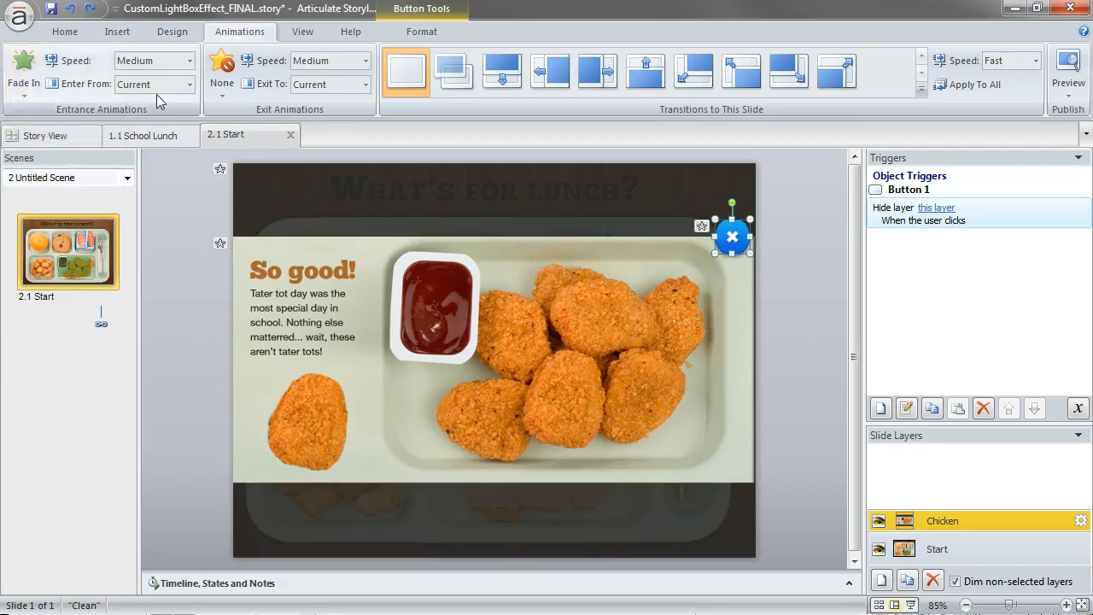
Step: Return to the Start layer, preview this scene and close the preview
{"action": "left_click", "coordinate": [974, 556]}
{"action": "left_click", "coordinate": [1066, 100]}
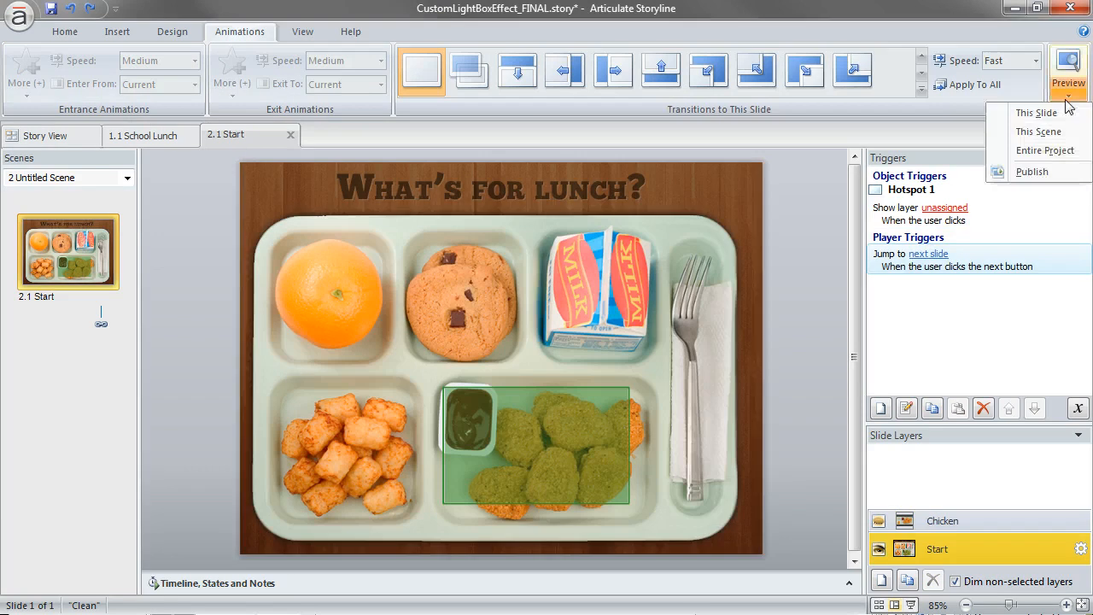
{"action": "left_click", "coordinate": [1037, 131]}
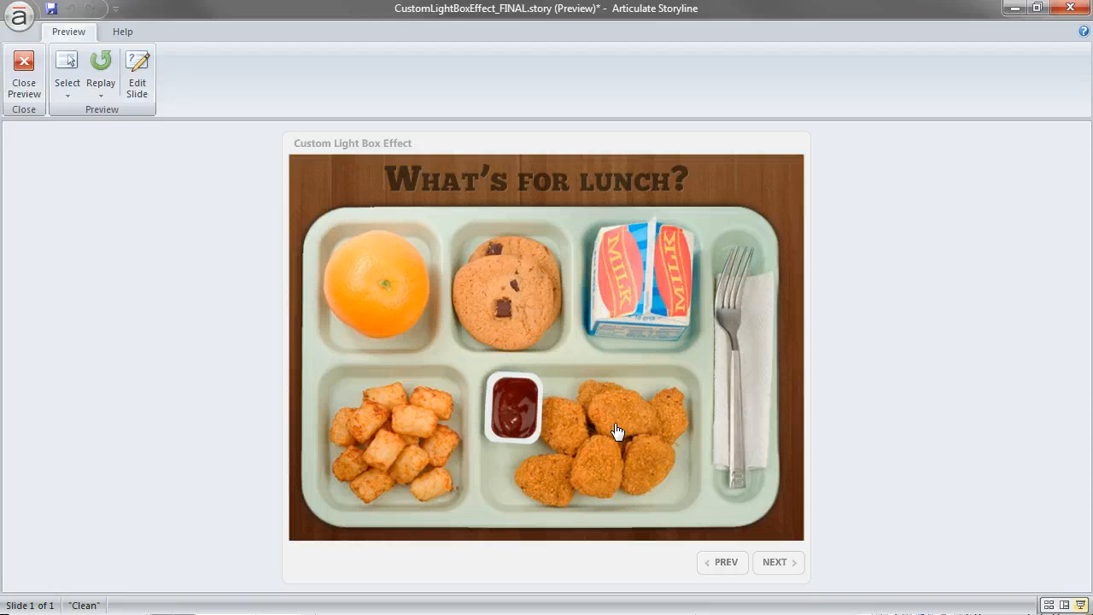
{"action": "left_click", "coordinate": [24, 72]}
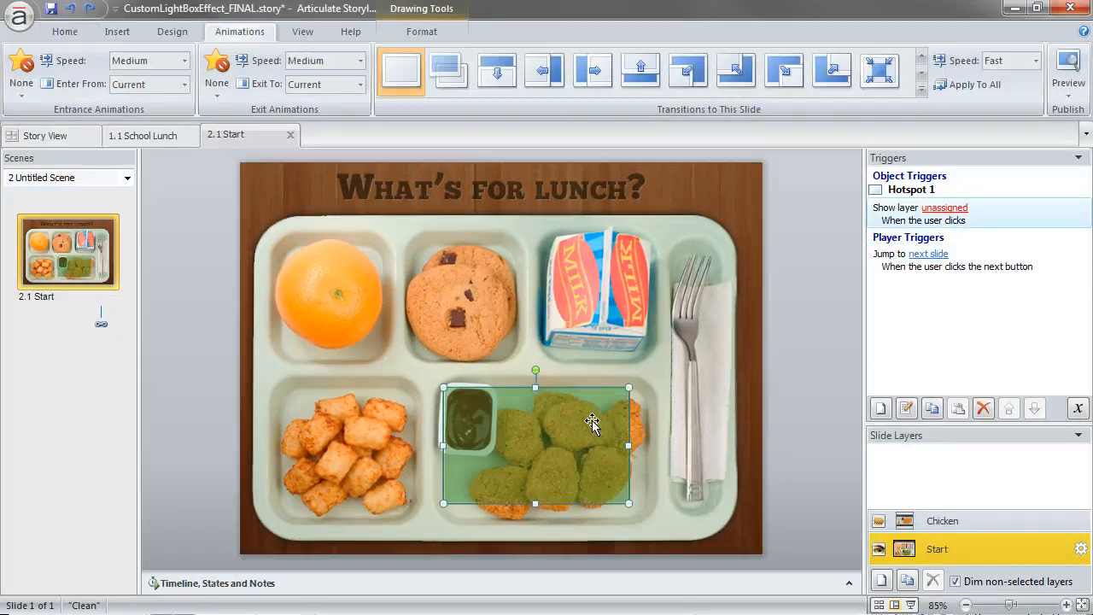
Step: Set the chicken hotspot's unassigned Show layer trigger to the Chicken layer
{"action": "left_click", "coordinate": [943, 209]}
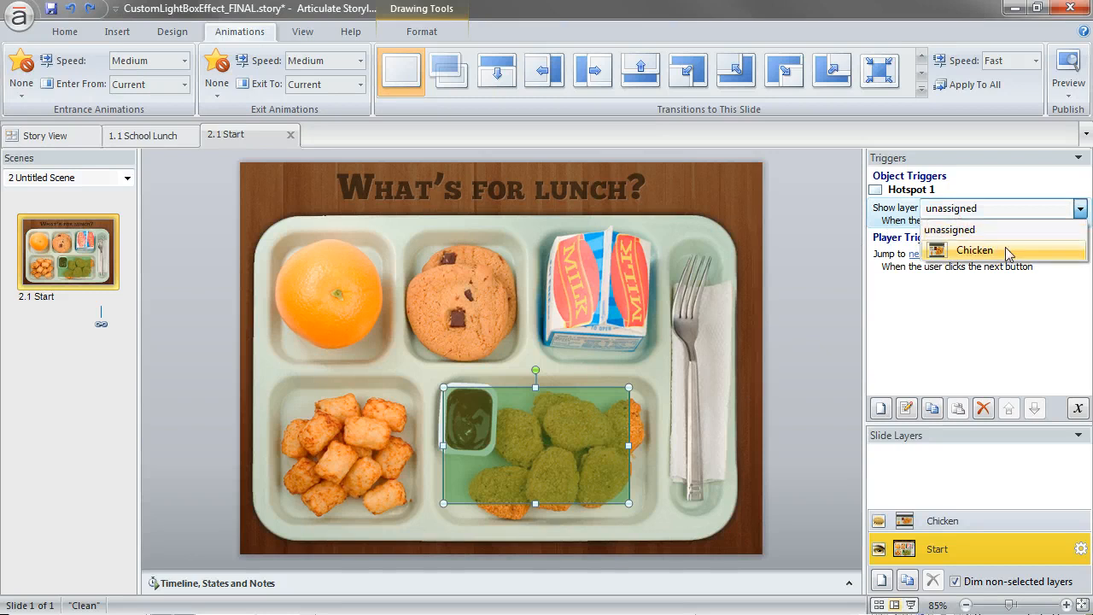
{"action": "left_click", "coordinate": [1009, 252]}
Step: Preview this scene, test opening and closing the chicken lightbox twice, and exit the preview
{"action": "left_click", "coordinate": [1068, 86]}
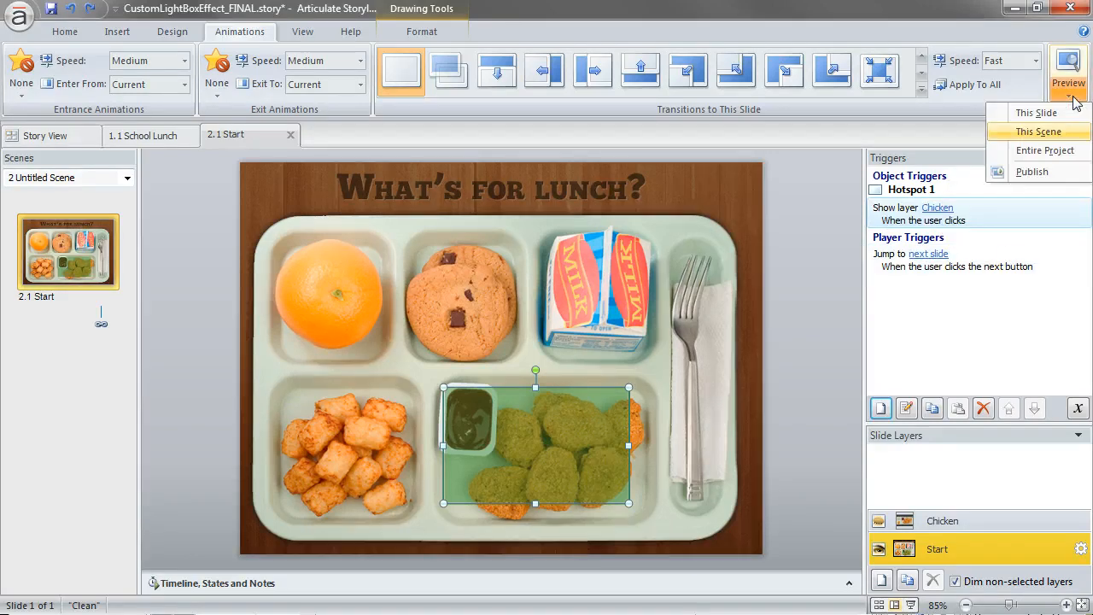
{"action": "left_click", "coordinate": [1068, 135]}
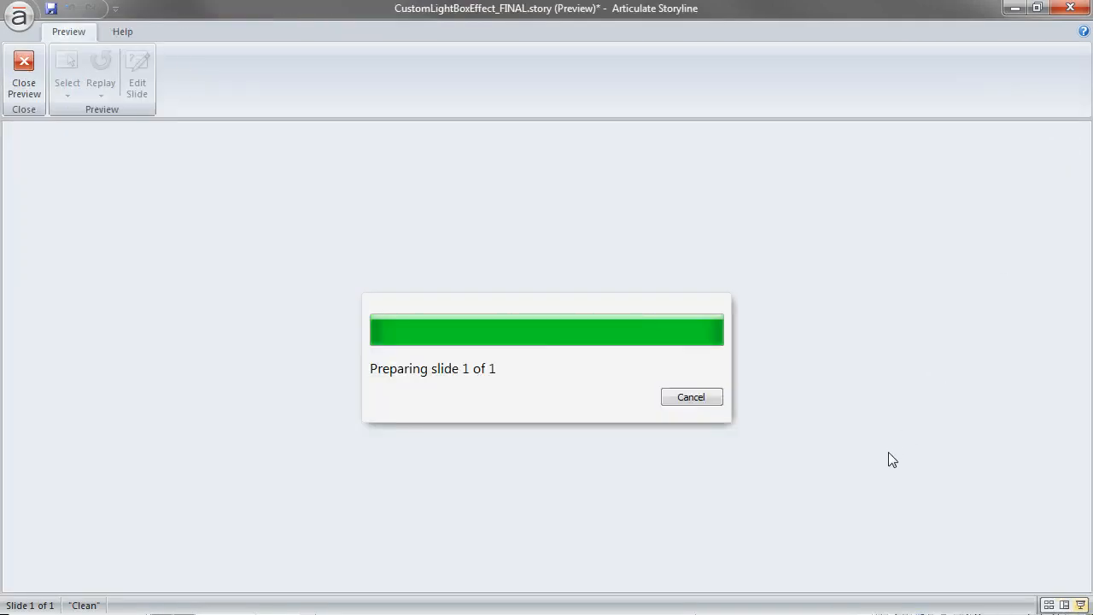
{"action": "left_click", "coordinate": [566, 418]}
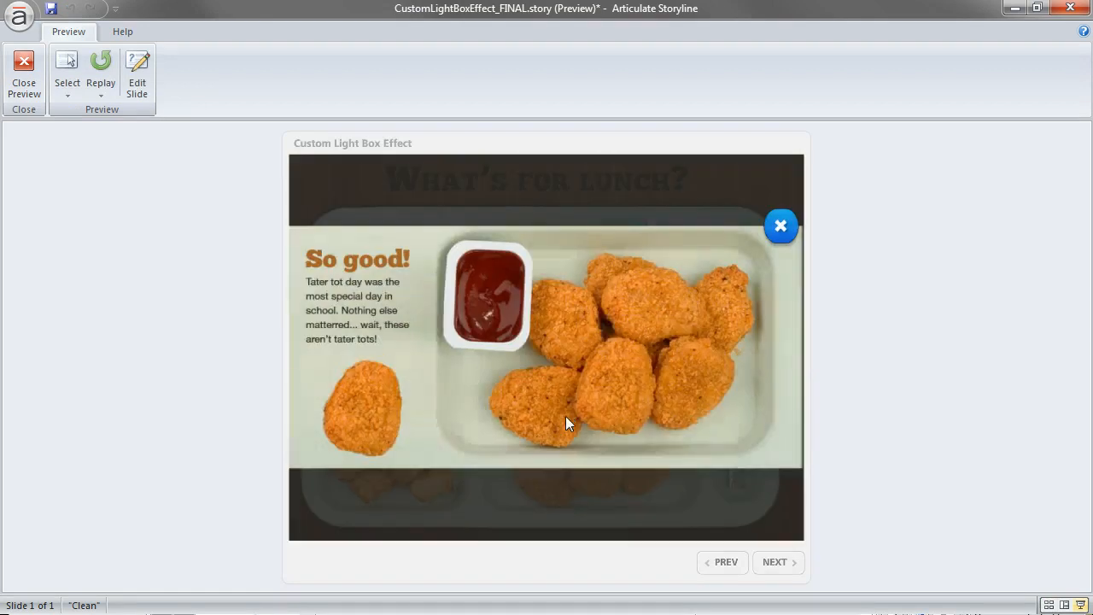
{"action": "left_click", "coordinate": [779, 230]}
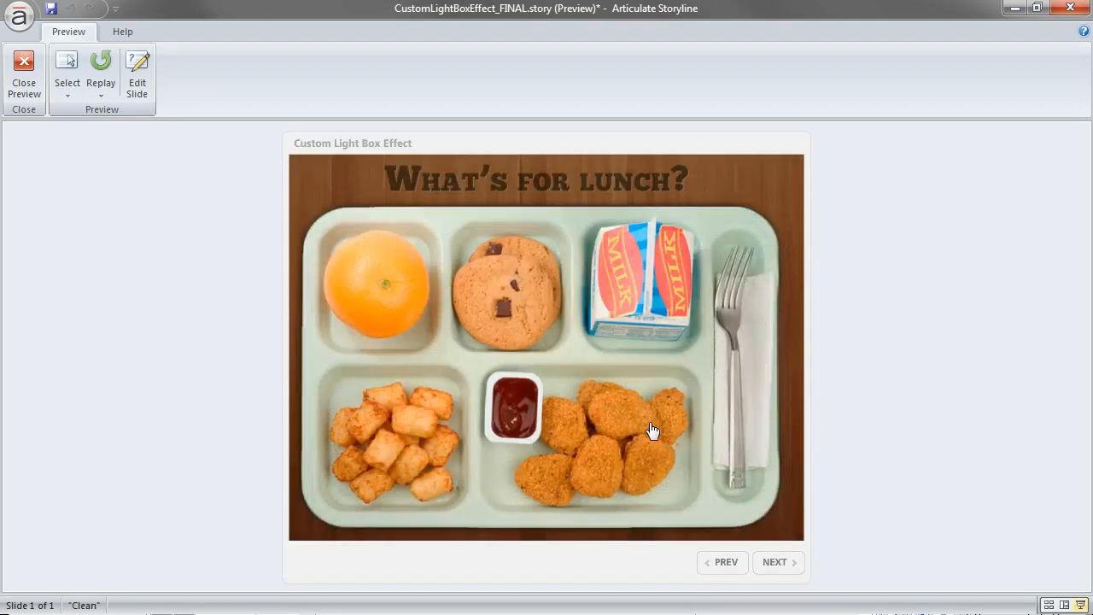
{"action": "left_click", "coordinate": [651, 430]}
{"action": "left_click", "coordinate": [777, 226]}
{"action": "left_click", "coordinate": [24, 69]}
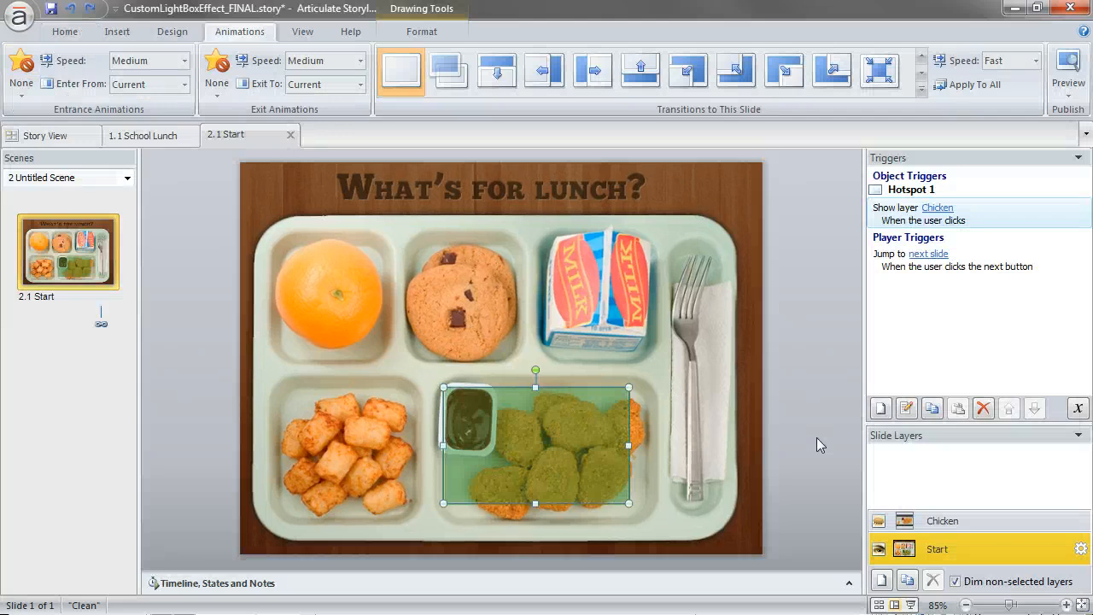
Step: Duplicate the Chicken layer and rename the copy Milk
{"action": "left_click", "coordinate": [936, 521]}
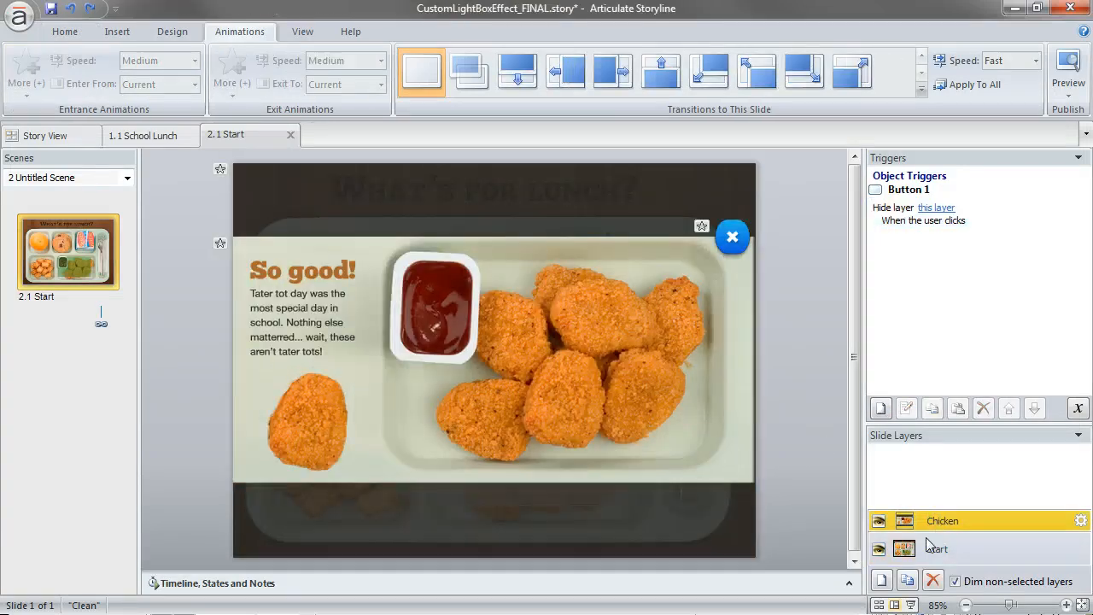
{"action": "left_click", "coordinate": [907, 581]}
{"action": "double_click", "coordinate": [949, 497]}
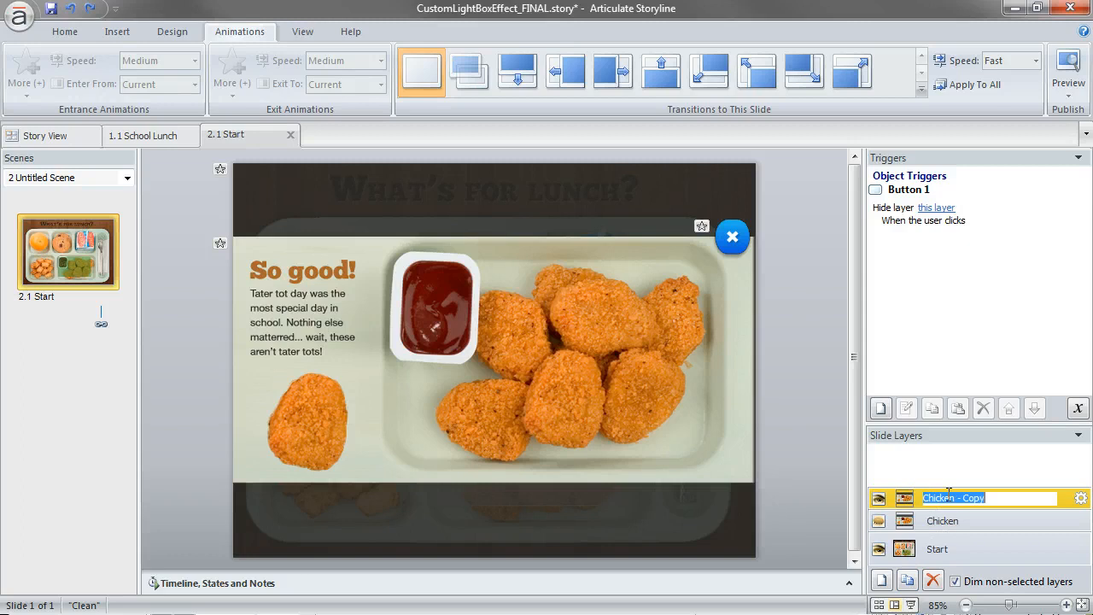
{"action": "type", "text": "Milk"}
{"action": "key", "text": "Return"}
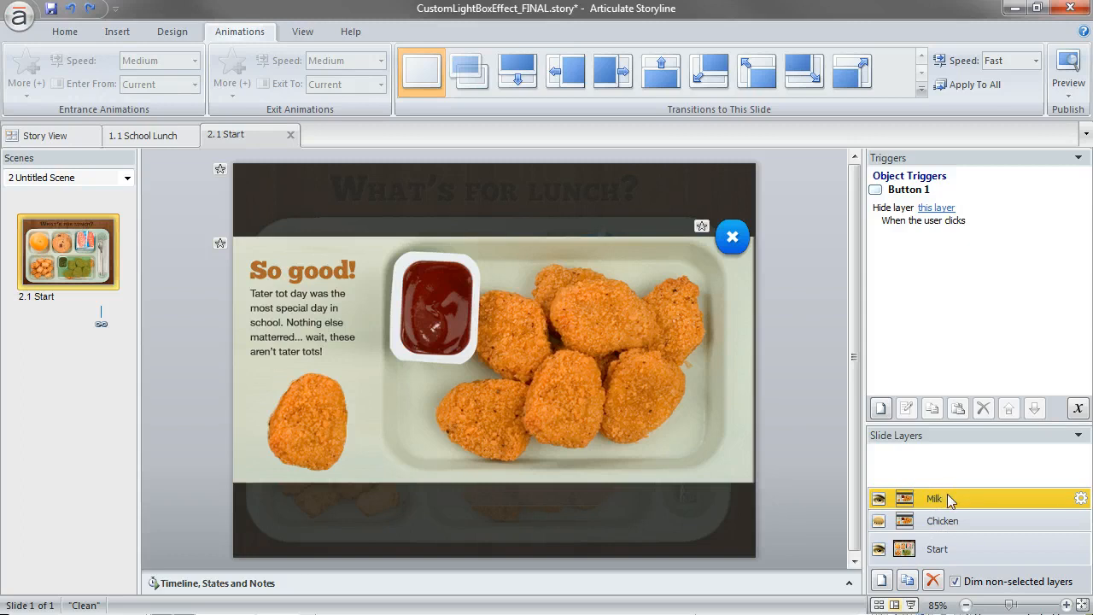
Step: Replace the chicken picture on the Milk layer with the milk image from the images folder
{"action": "right_click", "coordinate": [612, 383]}
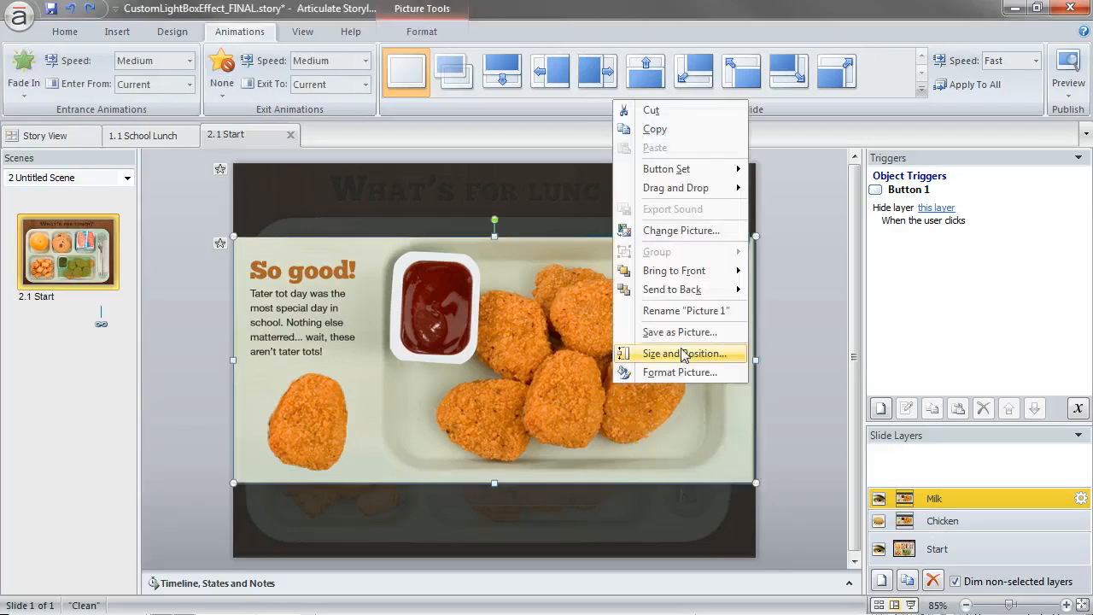
{"action": "left_click", "coordinate": [702, 233]}
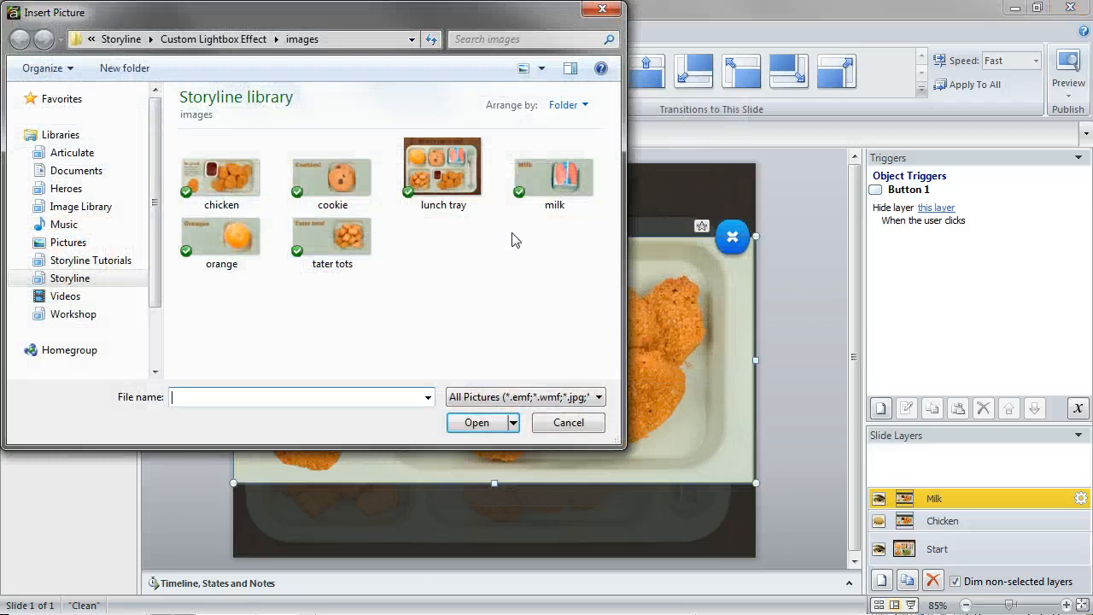
{"action": "double_click", "coordinate": [567, 166]}
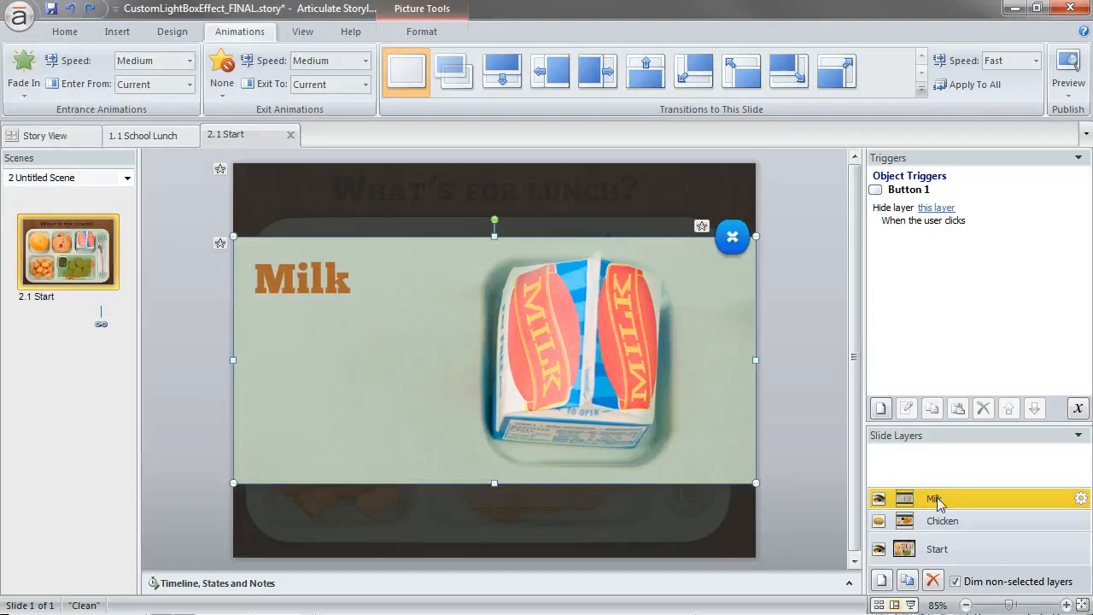
Step: Duplicate the chicken hotspot on the Start layer, place the copy over the milk carton and resize it to fit
{"action": "left_click", "coordinate": [949, 550]}
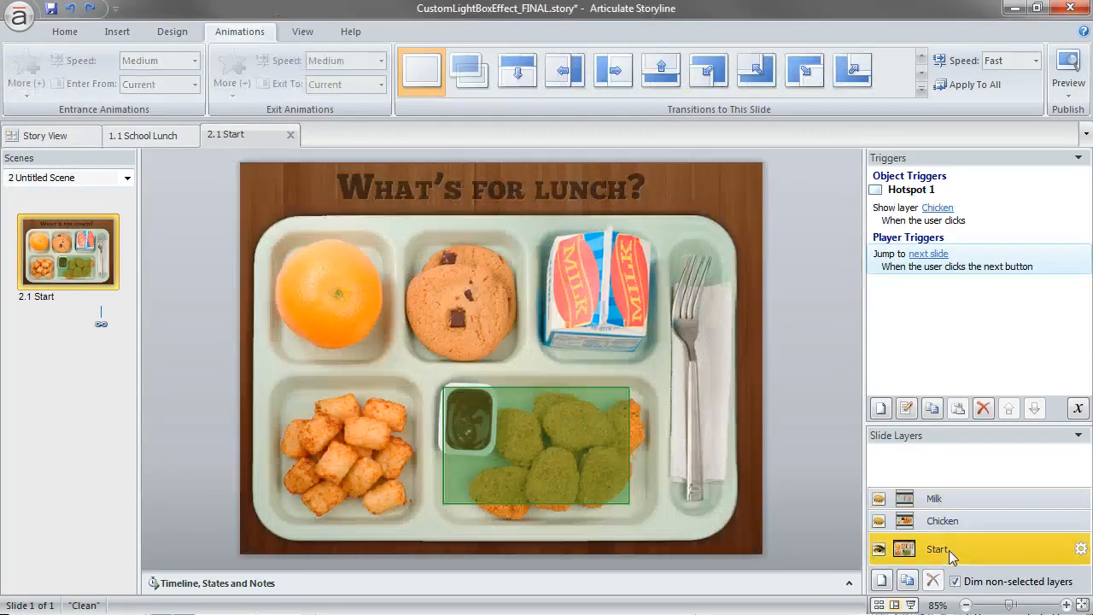
{"action": "left_click", "coordinate": [527, 437]}
{"action": "left_click_drag", "start_coordinate": [454, 476], "coordinate": [559, 318]}
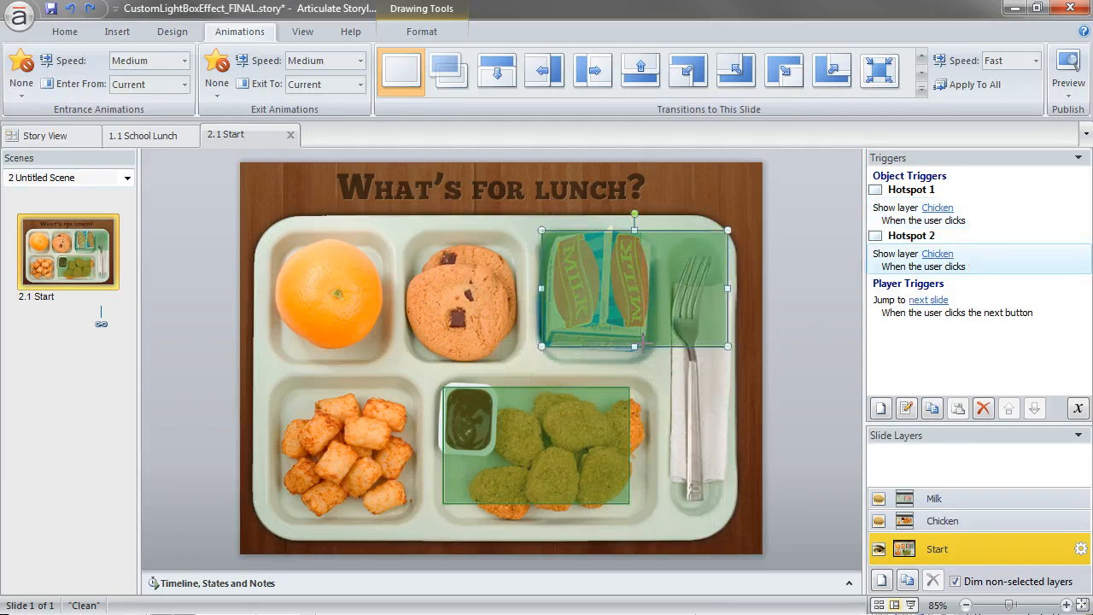
{"action": "left_click_drag", "start_coordinate": [641, 346], "coordinate": [644, 344]}
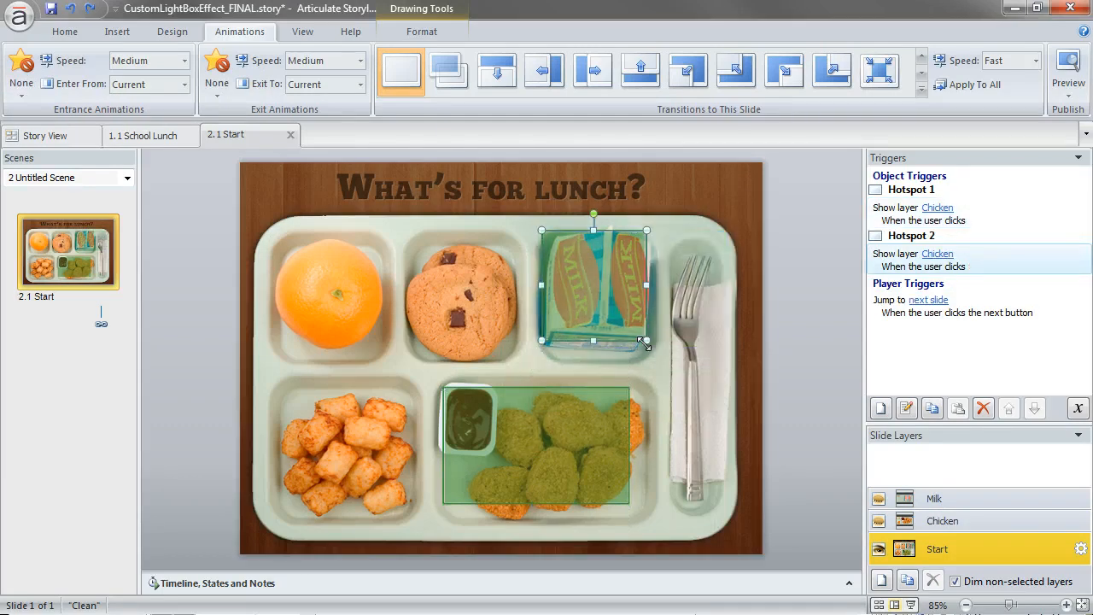
Step: Set the milk carton hotspot's Show layer trigger to the Milk layer
{"action": "left_click", "coordinate": [937, 255]}
{"action": "left_click", "coordinate": [1004, 317]}
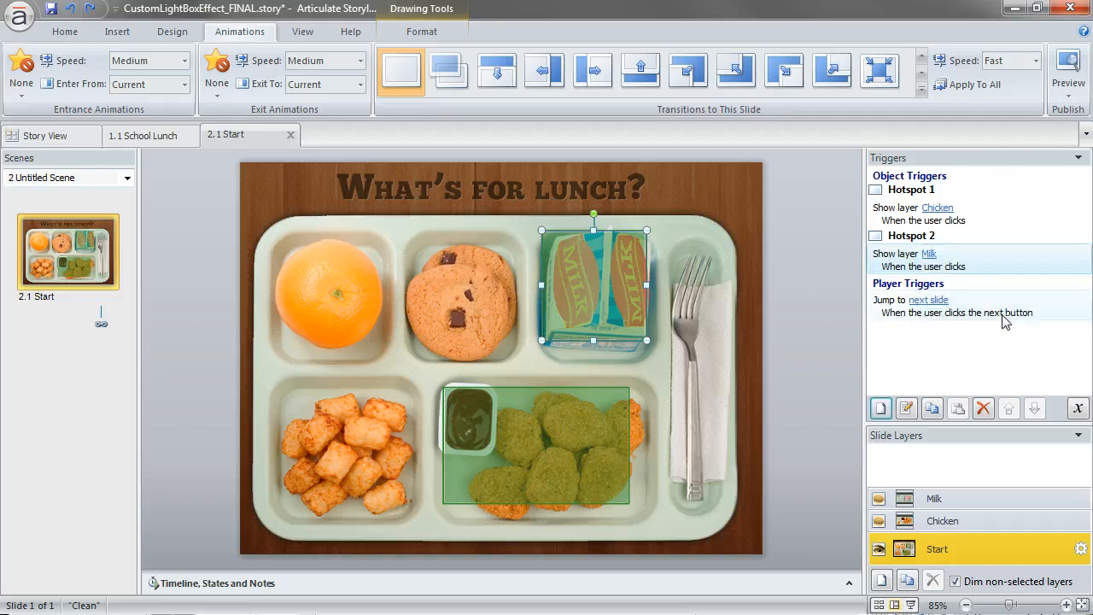
Step: Preview this scene, open and close the milk lightbox, and open the chicken lightbox
{"action": "left_click", "coordinate": [1068, 85]}
{"action": "left_click", "coordinate": [1063, 135]}
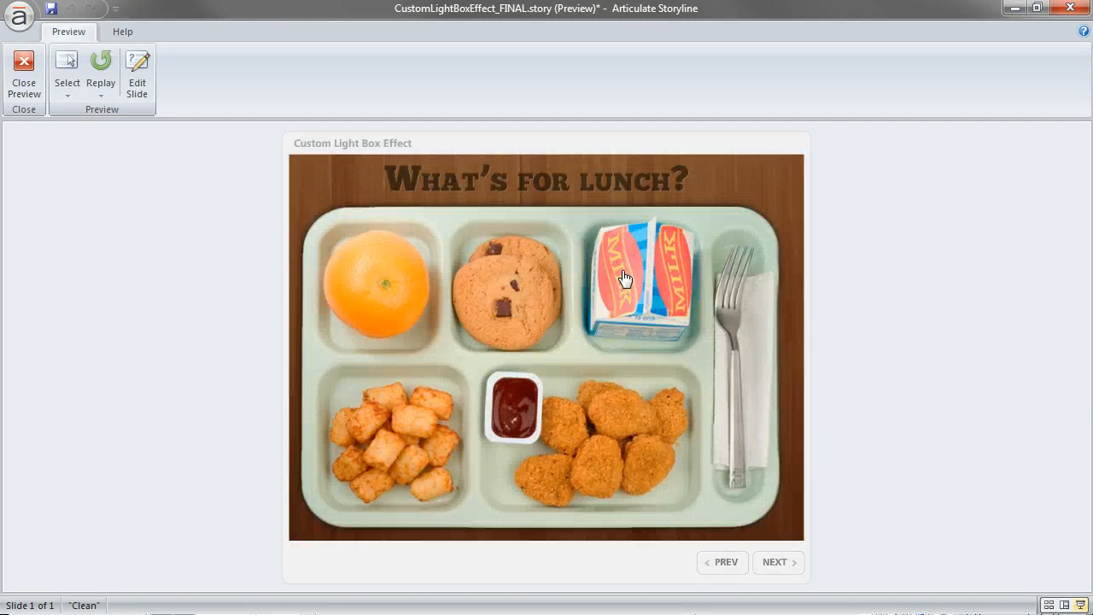
{"action": "left_click", "coordinate": [626, 277]}
{"action": "left_click", "coordinate": [785, 227]}
{"action": "left_click", "coordinate": [596, 415]}
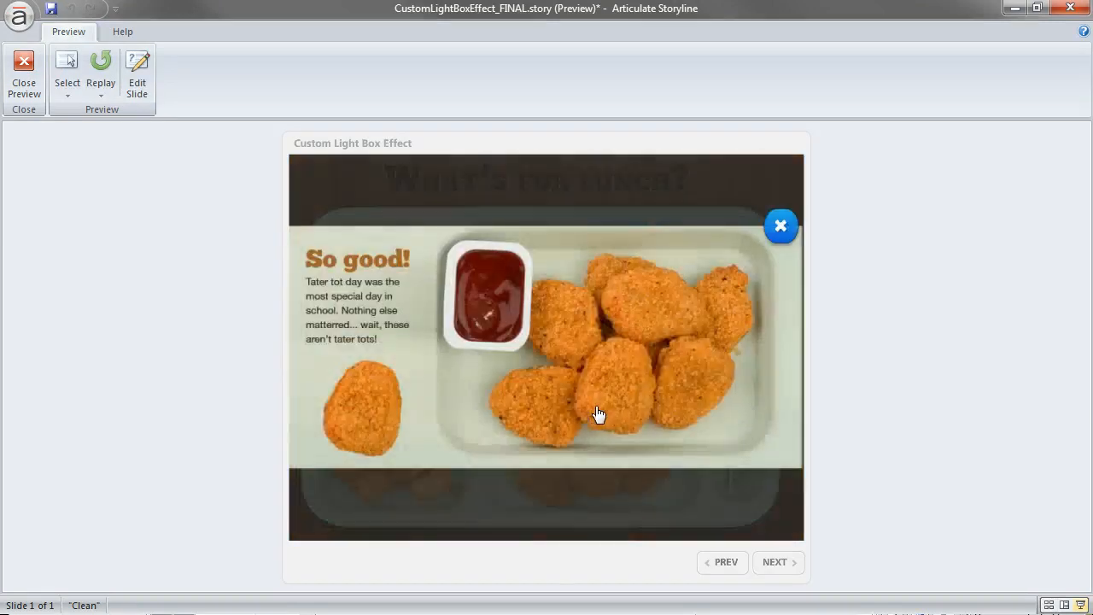